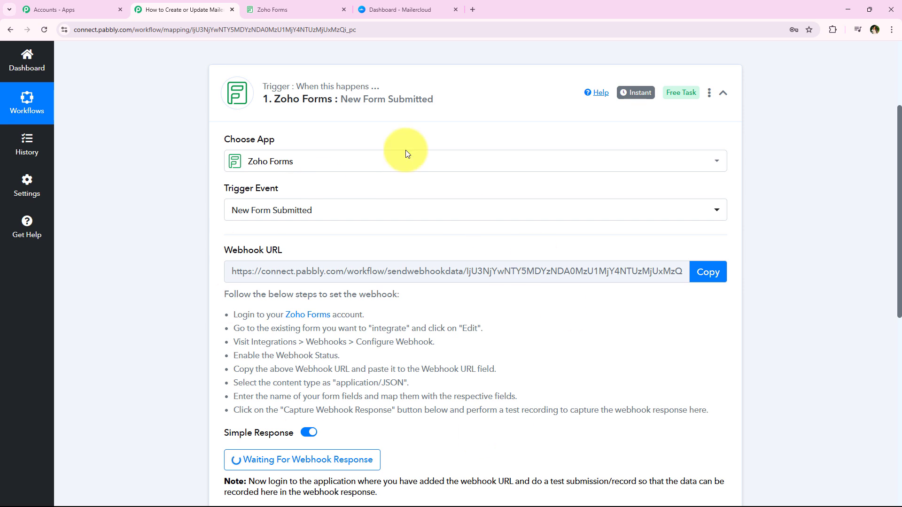
Switch to Zoho Forms, edit the Prime Properties Inquiry Form and bring up its Webhooks integration settings
{"action": "left_click", "coordinate": [271, 7]}
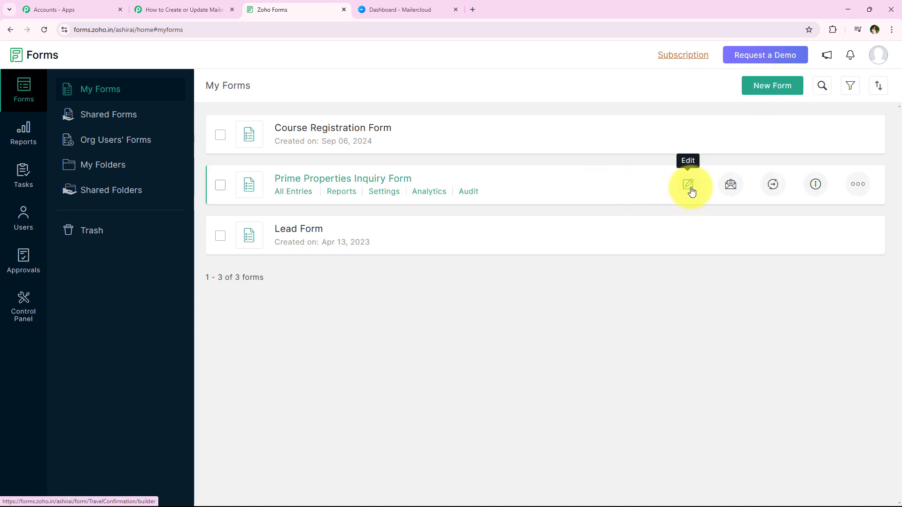
{"action": "left_click", "coordinate": [689, 186]}
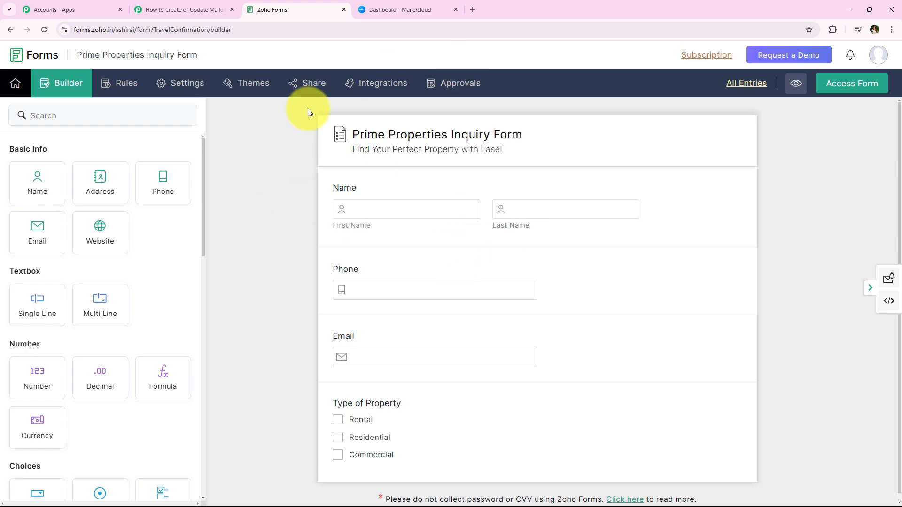
{"action": "left_click", "coordinate": [188, 3]}
{"action": "left_click", "coordinate": [277, 4]}
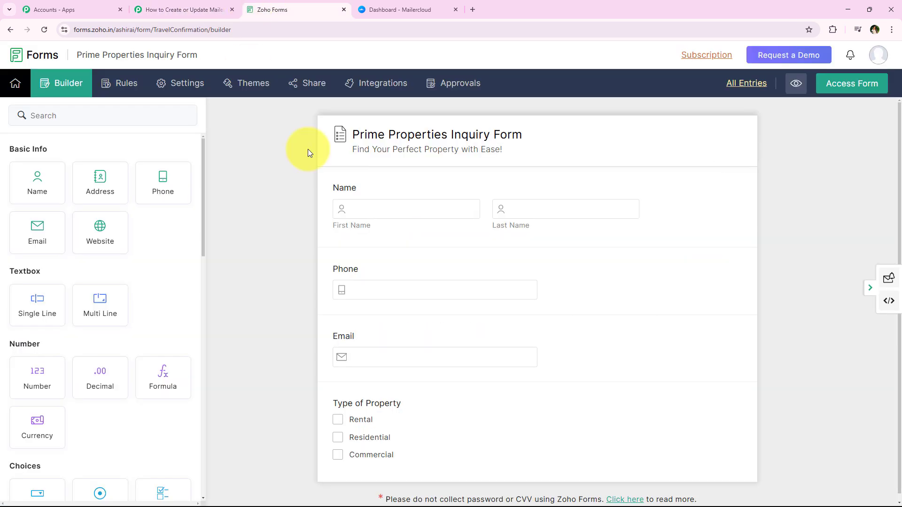
{"action": "left_click", "coordinate": [401, 79]}
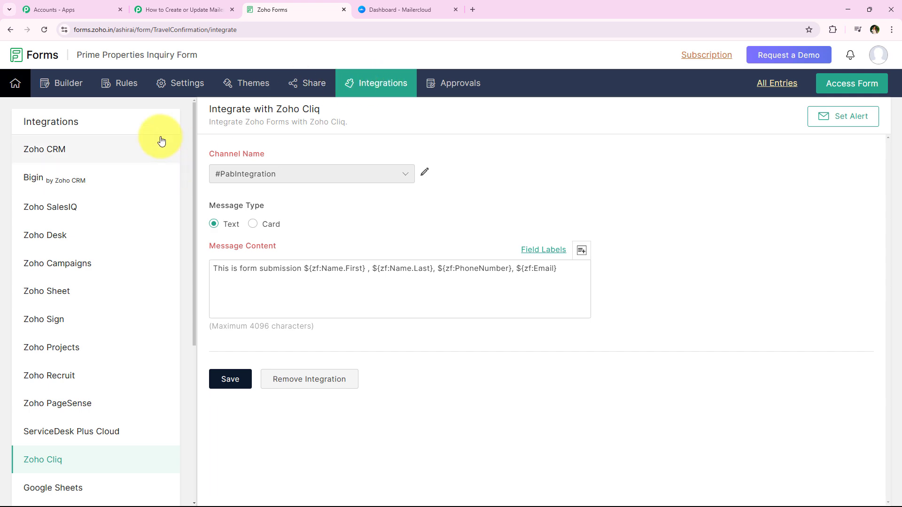
{"action": "left_click_drag", "start_coordinate": [192, 136], "coordinate": [185, 300]}
{"action": "left_click", "coordinate": [75, 367]}
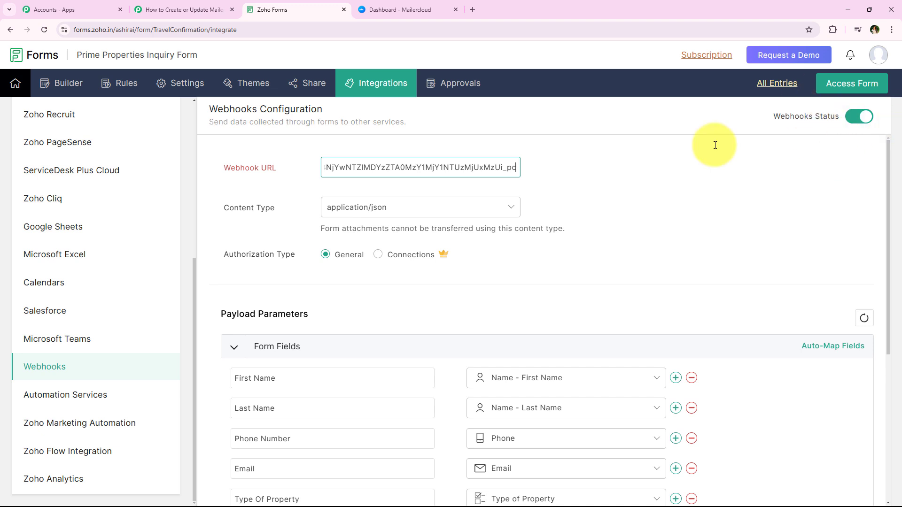
Replace the webhook URL with the copied Pabbly Connect URL and choose application/json as the content type
{"action": "triple_click", "coordinate": [491, 169]}
{"action": "key", "text": "BackSpace"}
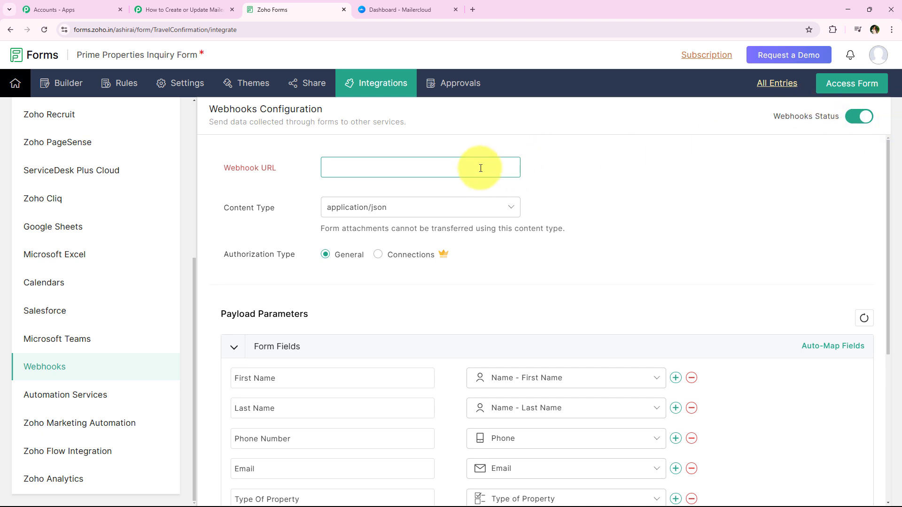
{"action": "right_click", "coordinate": [336, 166]}
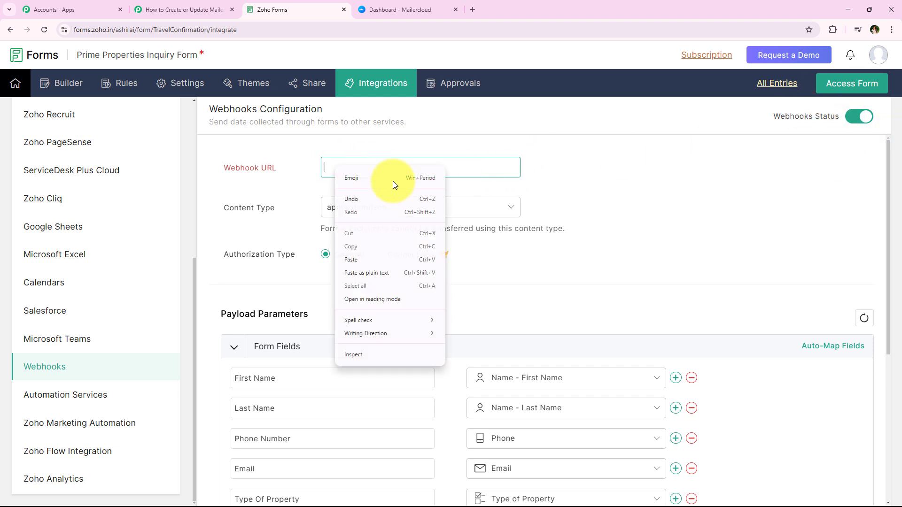
{"action": "left_click", "coordinate": [368, 261]}
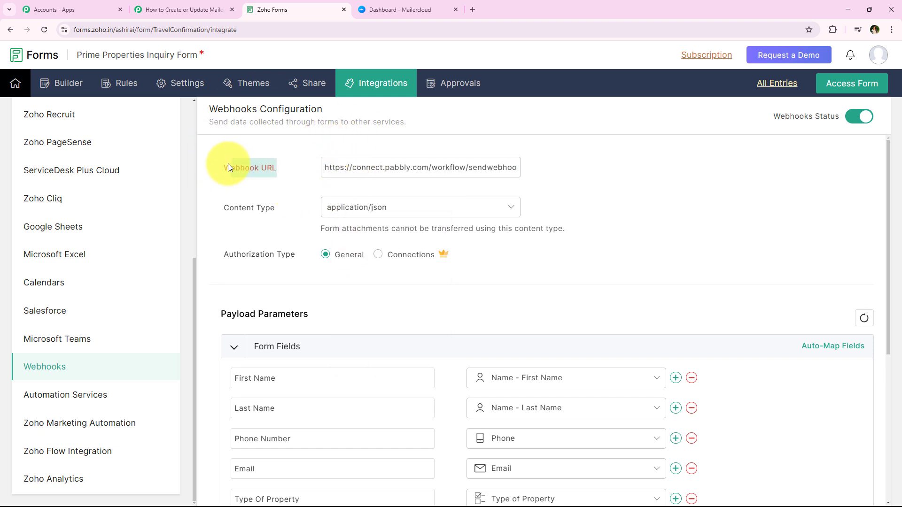
{"action": "left_click", "coordinate": [304, 165]}
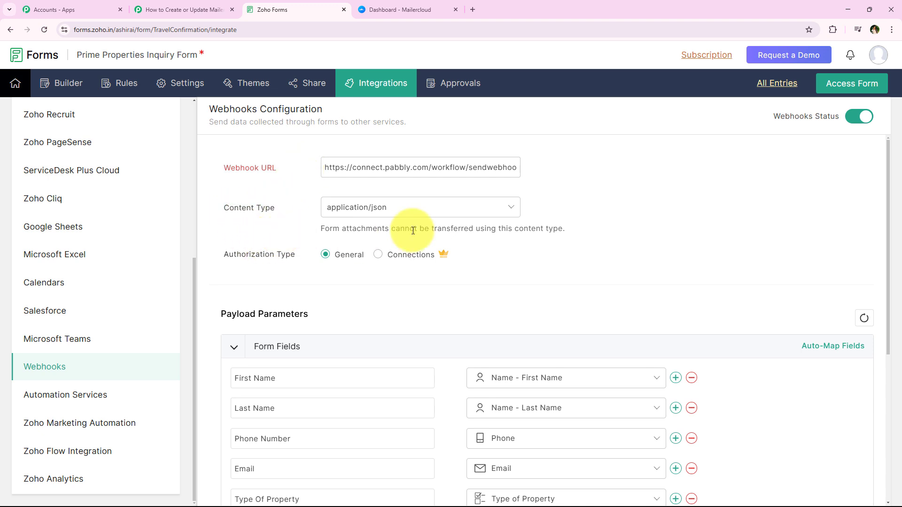
{"action": "left_click", "coordinate": [351, 213]}
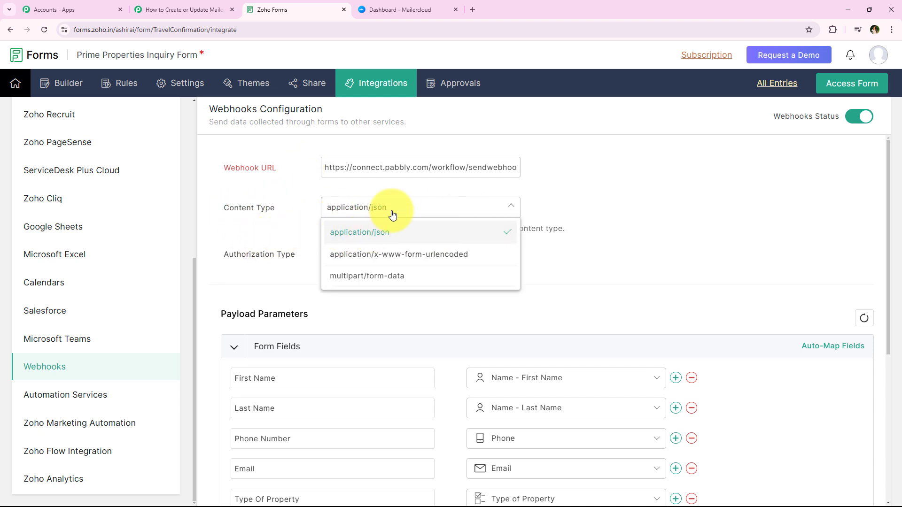
{"action": "left_click", "coordinate": [424, 232]}
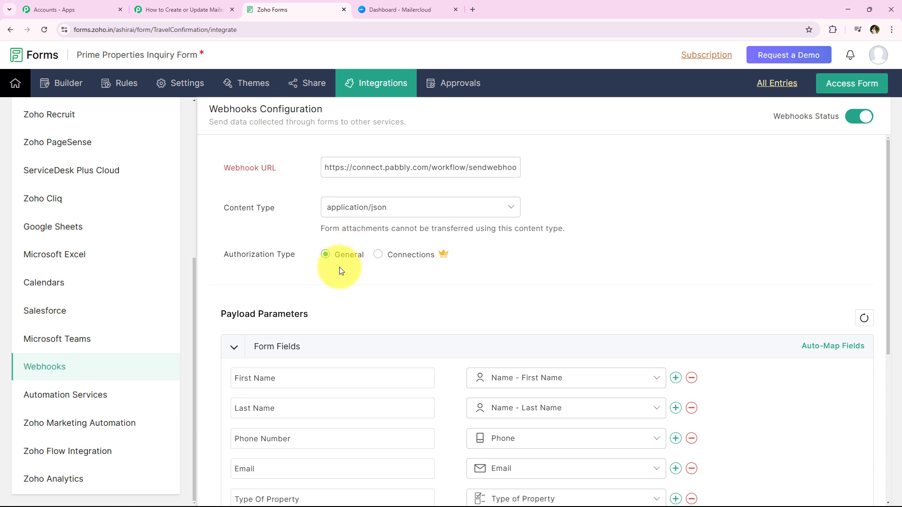
Check the form field mappings in the payload parameters and save the webhook configuration
{"action": "scroll", "coordinate": [312, 289], "scroll_direction": "down", "scroll_amount": 3}
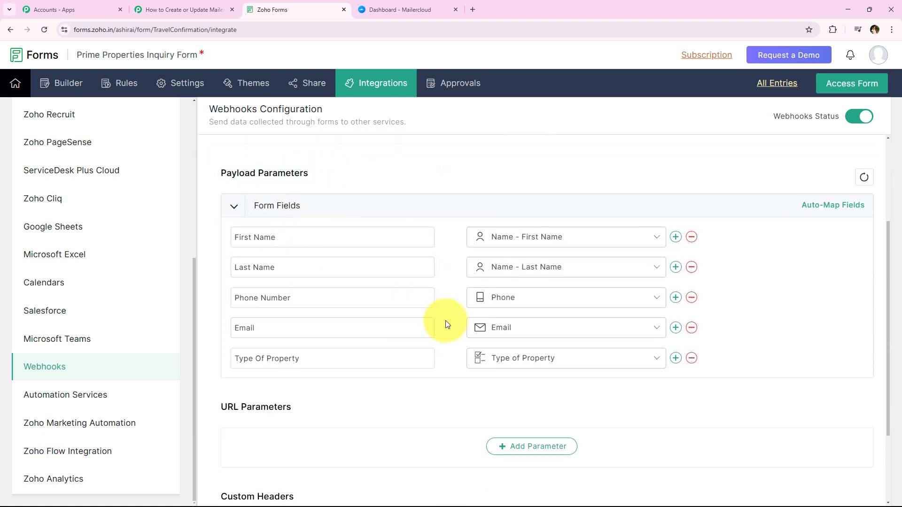
{"action": "left_click", "coordinate": [563, 332]}
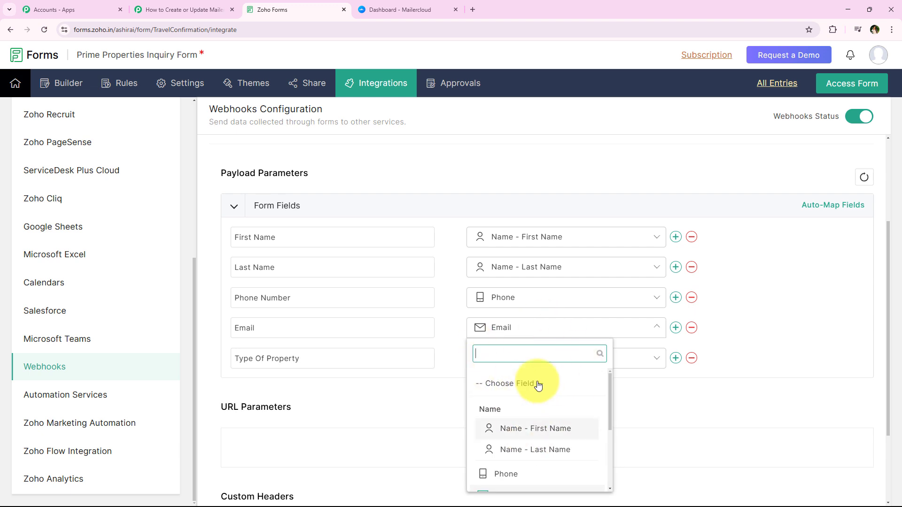
{"action": "left_click", "coordinate": [381, 419]}
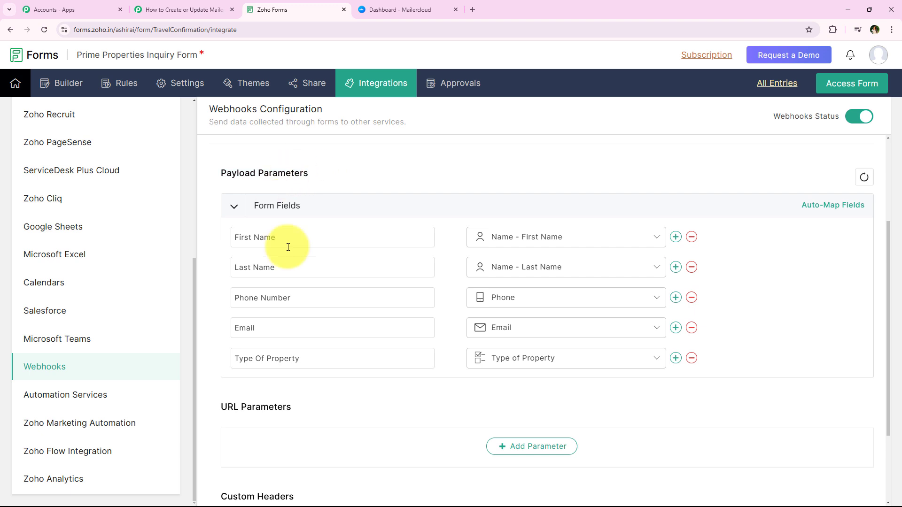
{"action": "scroll", "coordinate": [350, 188], "scroll_direction": "down", "scroll_amount": 3}
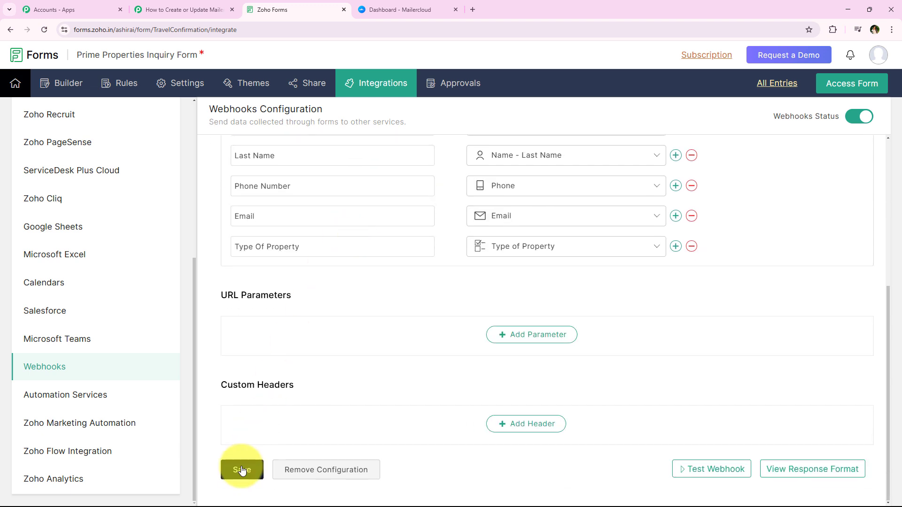
{"action": "left_click", "coordinate": [243, 470]}
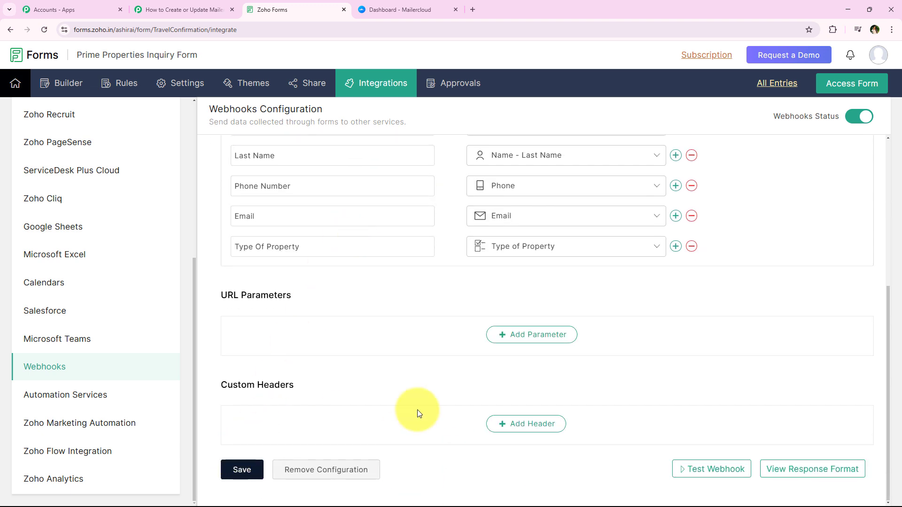
{"action": "scroll", "coordinate": [350, 329], "scroll_direction": "up", "scroll_amount": 5}
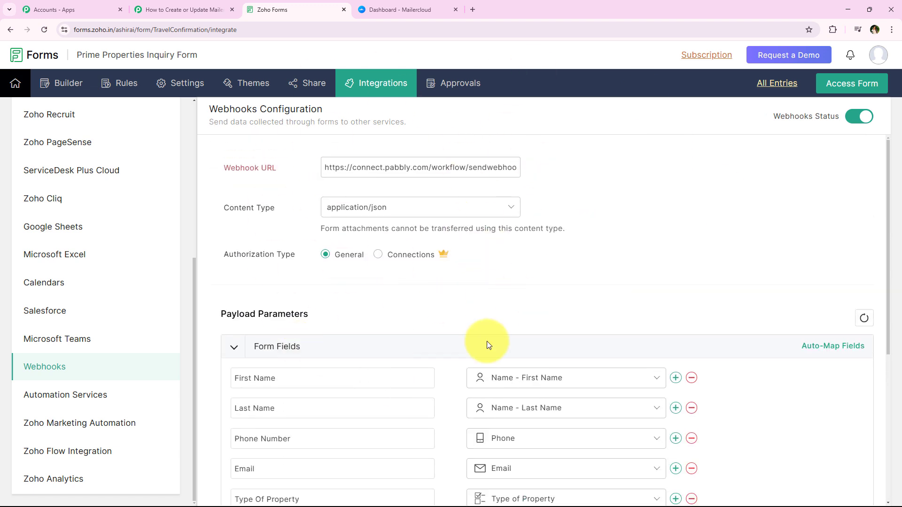
Return to the Pabbly Connect workflow and read the Zoho Forms trigger's note on sending a test submission
{"action": "left_click", "coordinate": [187, 9]}
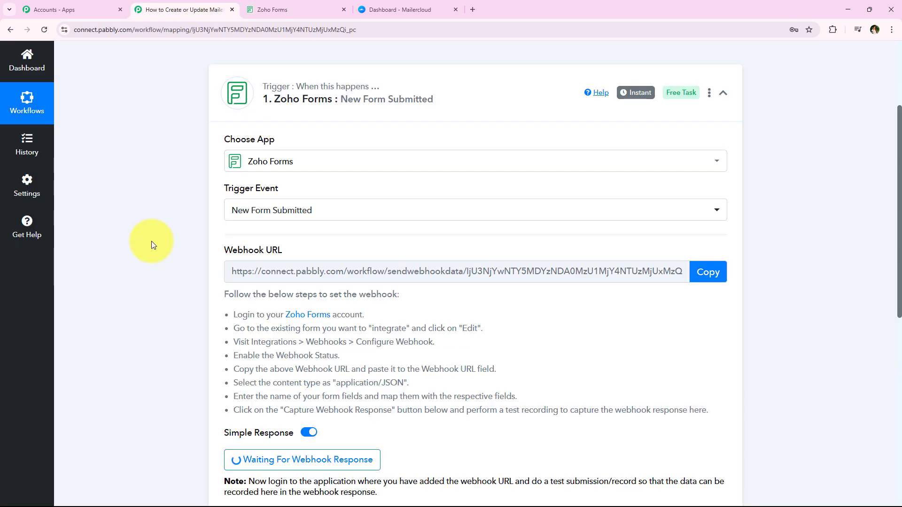
{"action": "scroll", "coordinate": [149, 255], "scroll_direction": "up", "scroll_amount": 2}
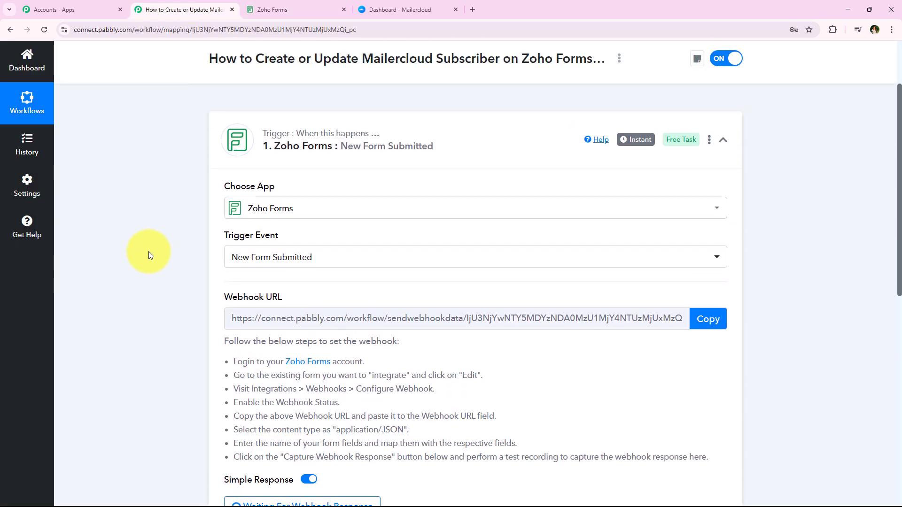
{"action": "scroll", "coordinate": [229, 276], "scroll_direction": "down", "scroll_amount": 3}
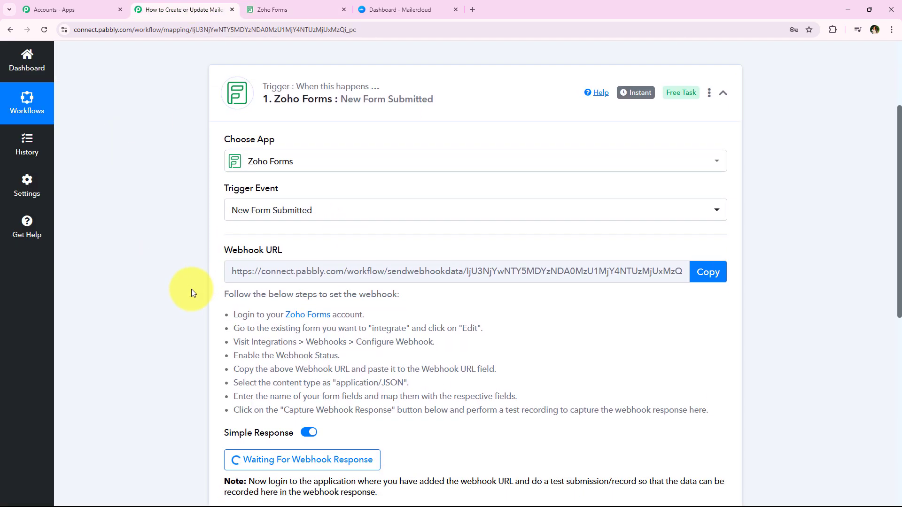
{"action": "scroll", "coordinate": [185, 298], "scroll_direction": "down", "scroll_amount": 3}
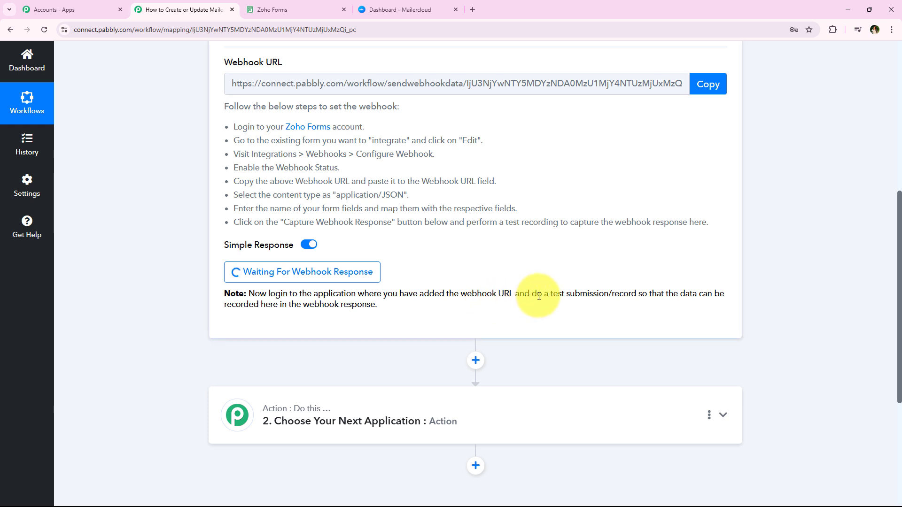
{"action": "left_click_drag", "start_coordinate": [530, 295], "coordinate": [633, 291]}
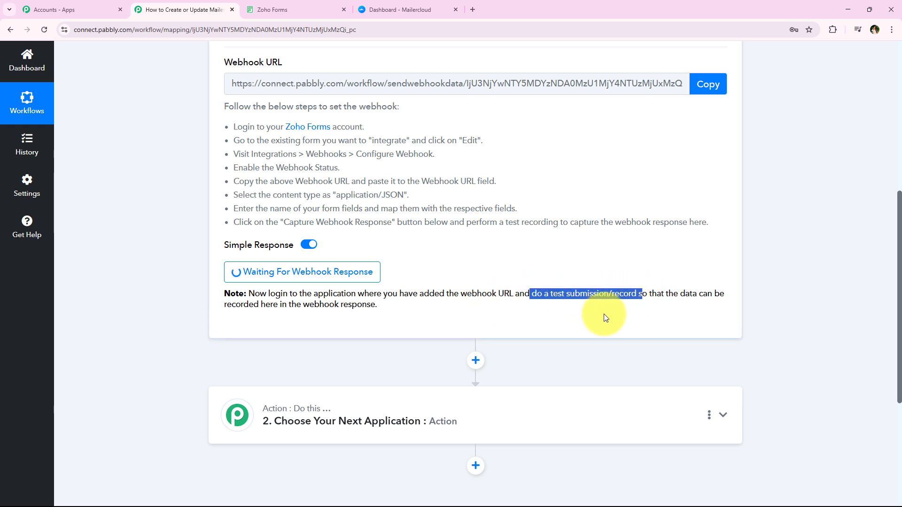
{"action": "left_click", "coordinate": [240, 257]}
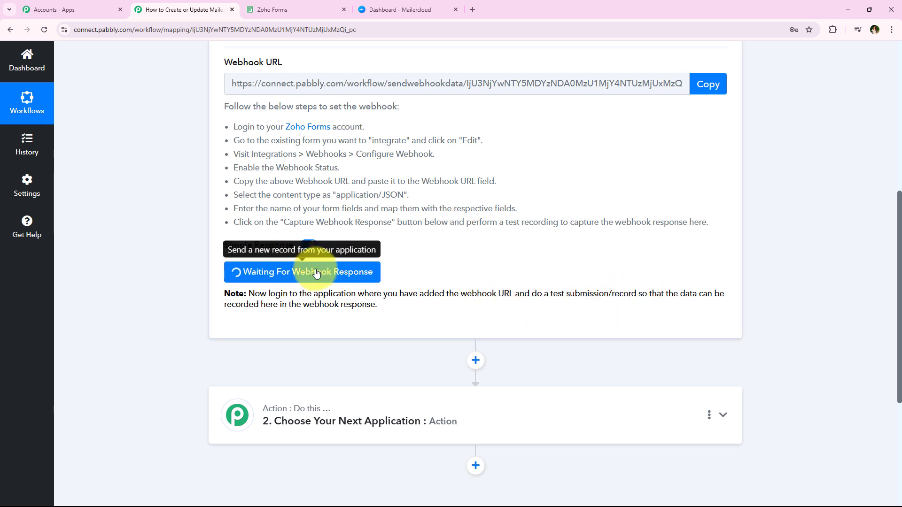
{"action": "left_click_drag", "start_coordinate": [551, 294], "coordinate": [637, 294]}
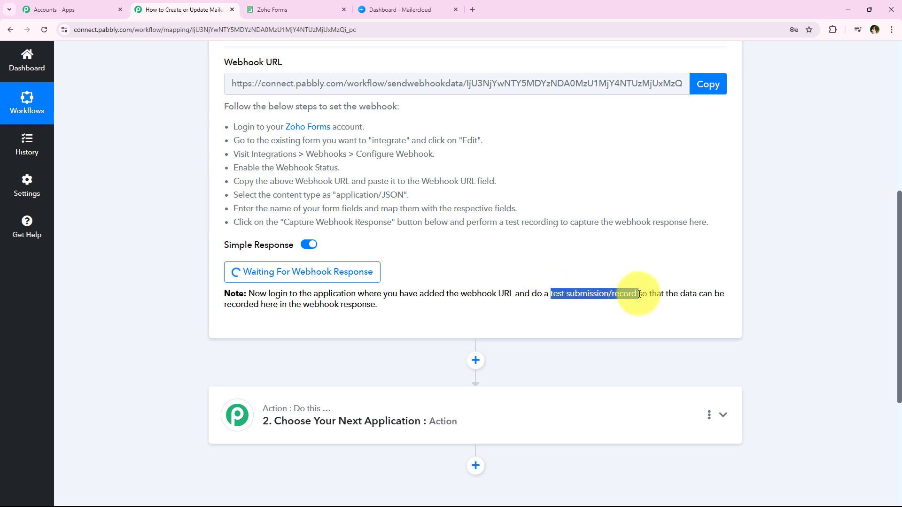
{"action": "left_click", "coordinate": [127, 337]}
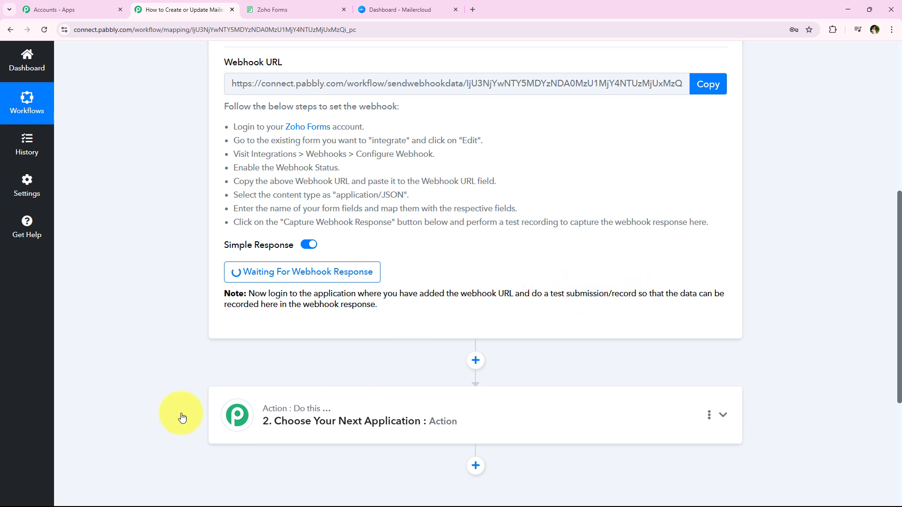
Switch to Zoho Forms and access the live Prime Properties Inquiry Form
{"action": "left_click", "coordinate": [322, 6]}
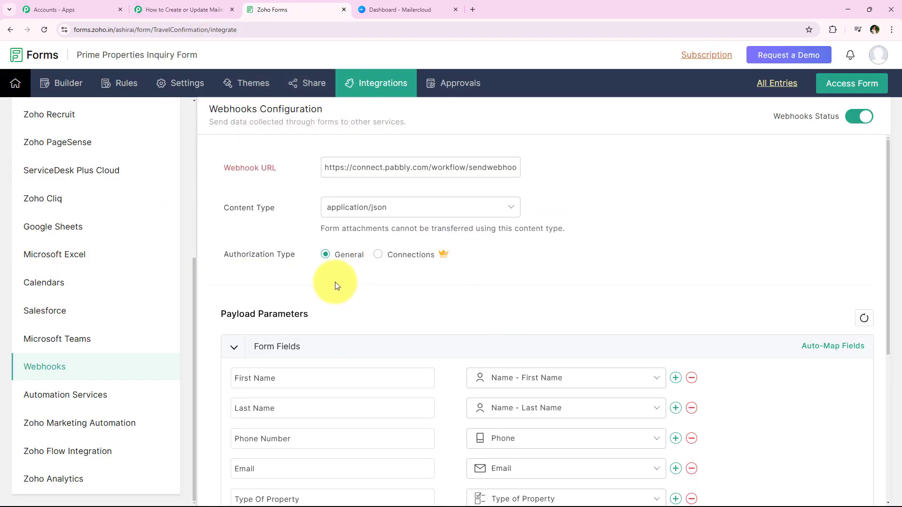
{"action": "left_click", "coordinate": [855, 89]}
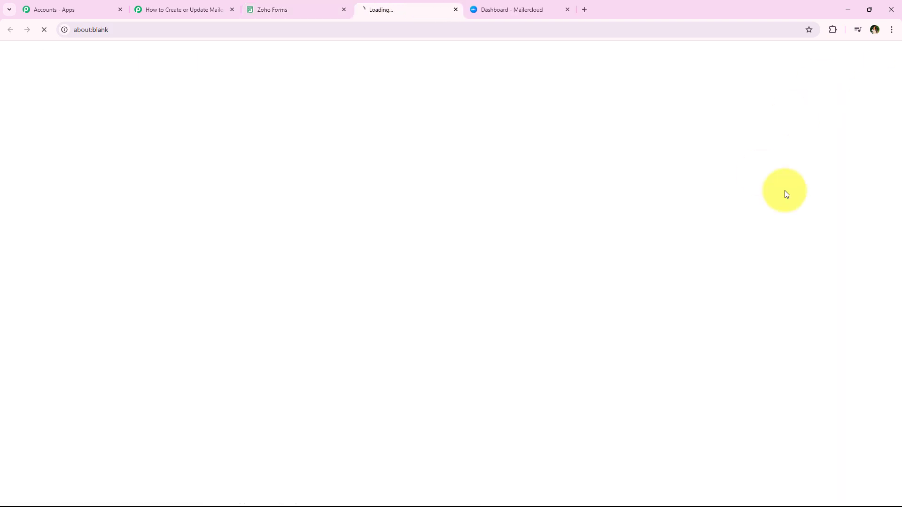
{"action": "scroll", "coordinate": [165, 278], "scroll_direction": "down", "scroll_amount": 1}
{"action": "scroll", "coordinate": [165, 280], "scroll_direction": "up", "scroll_amount": 1}
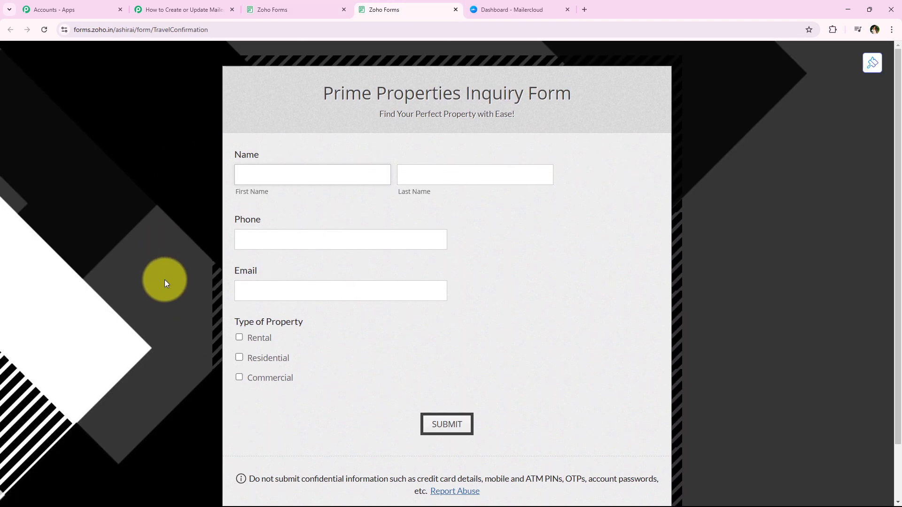
Autofill the inquiry form with a saved test profile and adjust the first name, phone number and email address
{"action": "left_click", "coordinate": [340, 173]}
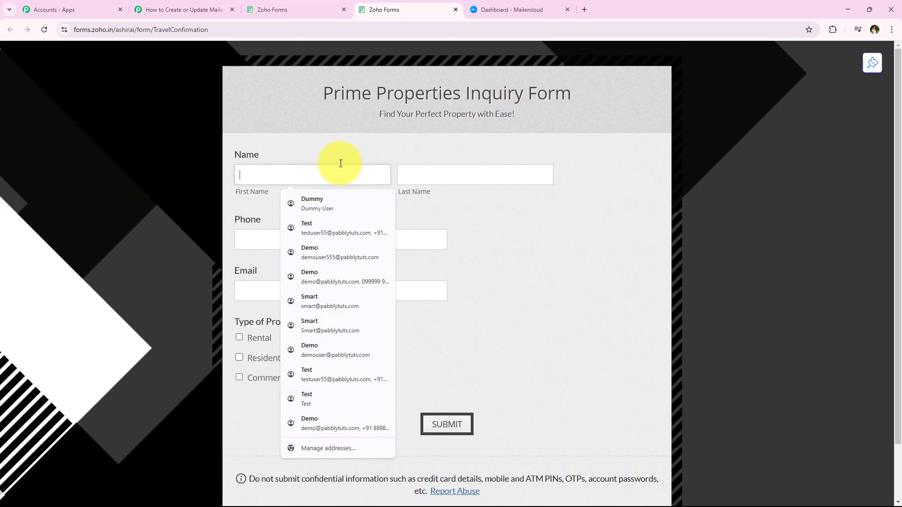
{"action": "left_click", "coordinate": [318, 233]}
{"action": "type", "text": "ing"}
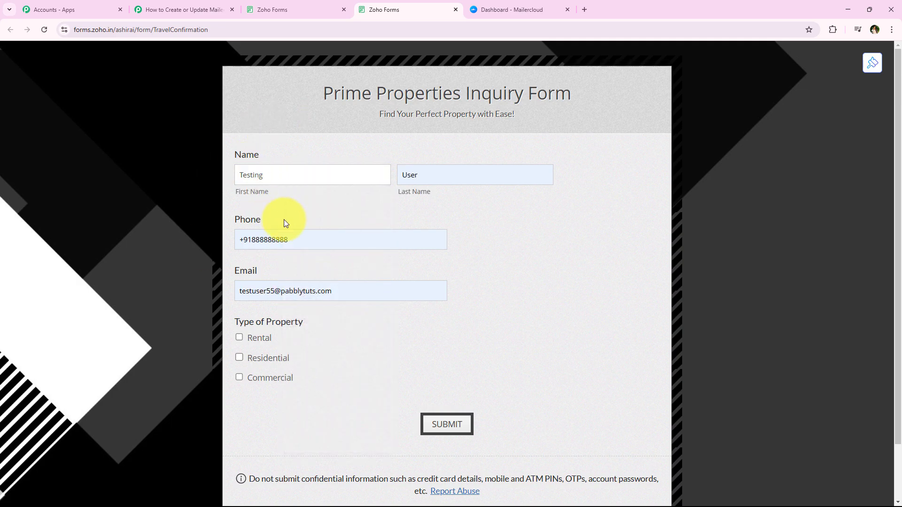
{"action": "left_click", "coordinate": [295, 236]}
{"action": "type", "text": "9"}
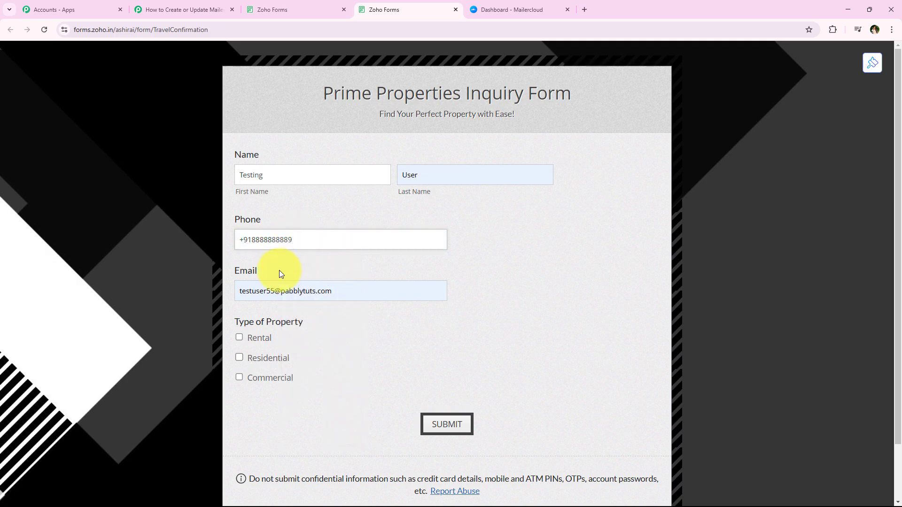
{"action": "left_click", "coordinate": [274, 292]}
{"action": "type", "text": "6"}
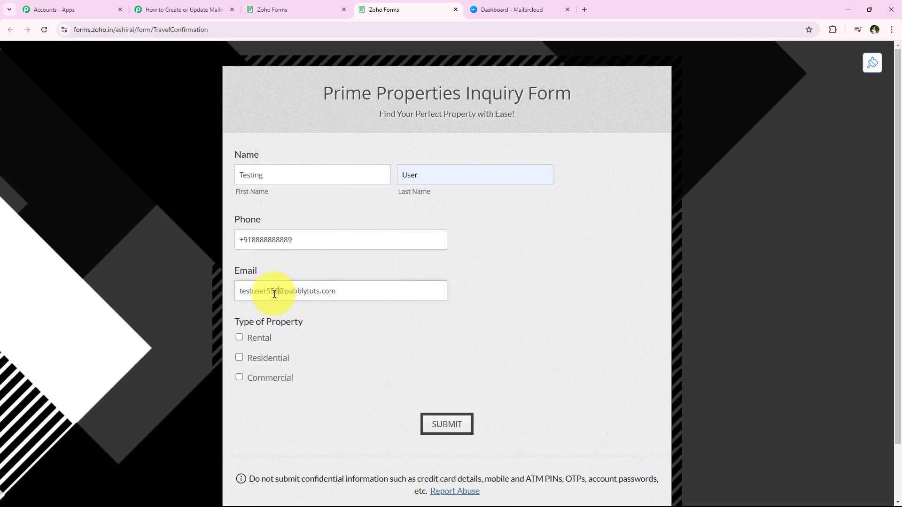
Select Rental as the type of property and submit the inquiry form
{"action": "left_click", "coordinate": [331, 340]}
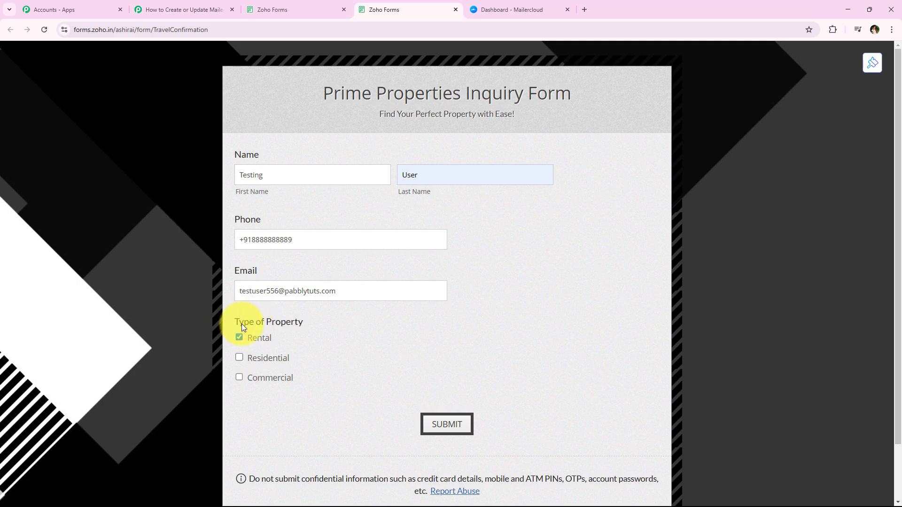
{"action": "left_click_drag", "start_coordinate": [242, 323], "coordinate": [331, 324]}
{"action": "left_click", "coordinate": [325, 337]}
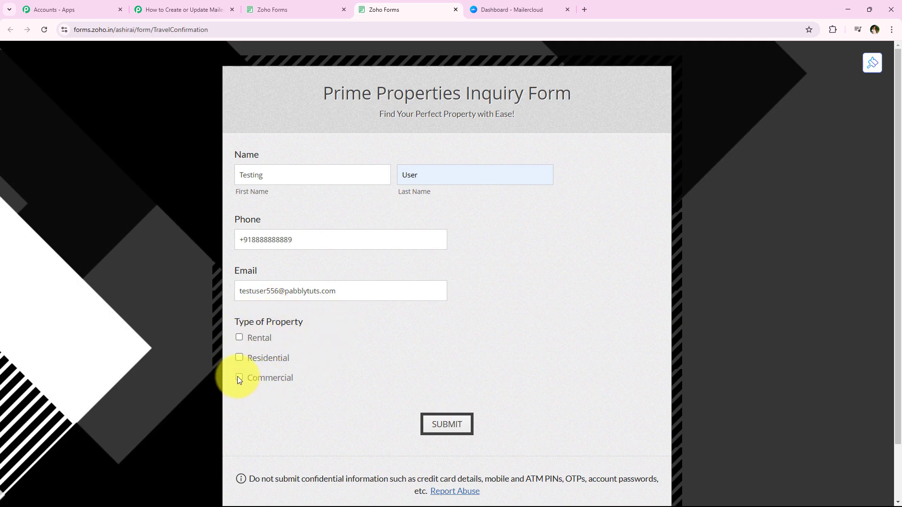
{"action": "left_click", "coordinate": [471, 425]}
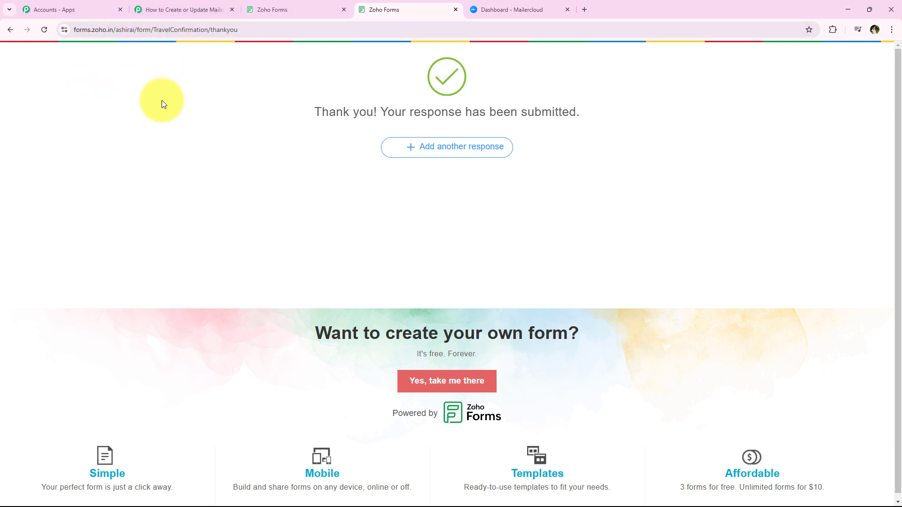
Return to the Pabbly Connect workflow and bring the Zoho Forms trigger's captured webhook response into view
{"action": "left_click", "coordinate": [200, 4]}
{"action": "left_click", "coordinate": [512, 10]}
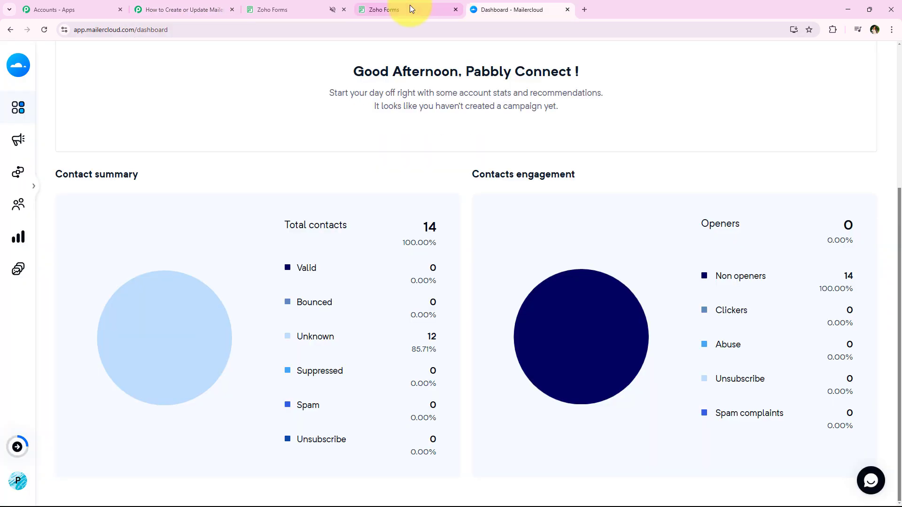
{"action": "left_click", "coordinate": [410, 8]}
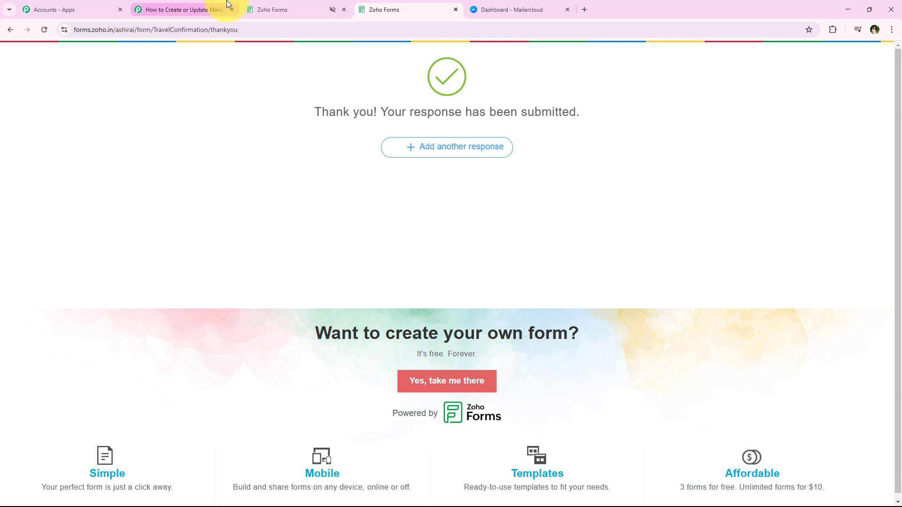
{"action": "left_click", "coordinate": [227, 6]}
{"action": "scroll", "coordinate": [168, 266], "scroll_direction": "up", "scroll_amount": 1}
{"action": "scroll", "coordinate": [171, 266], "scroll_direction": "down", "scroll_amount": 2}
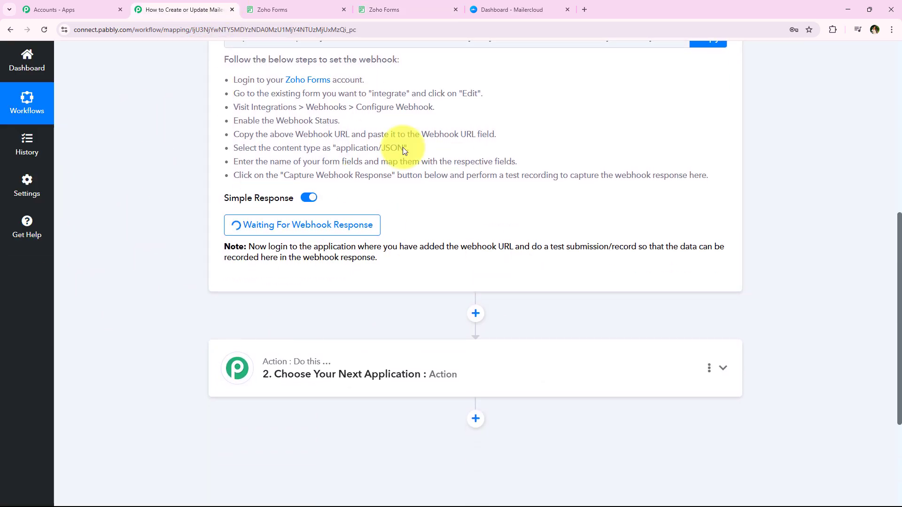
{"action": "scroll", "coordinate": [145, 236], "scroll_direction": "down", "scroll_amount": 3}
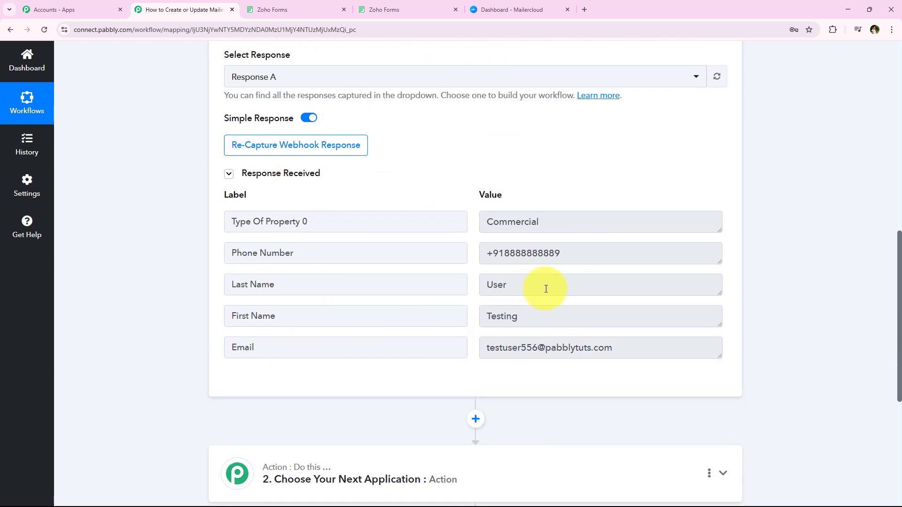
Check the first name, last name, phone number, property type and email values in the captured Zoho Forms response
{"action": "double_click", "coordinate": [596, 319]}
{"action": "left_click", "coordinate": [636, 282]}
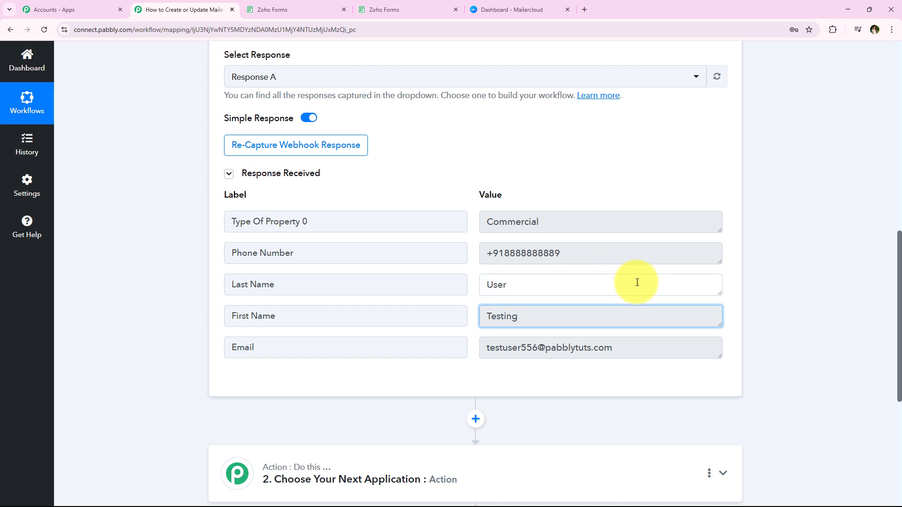
{"action": "left_click", "coordinate": [614, 249]}
{"action": "left_click", "coordinate": [648, 221]}
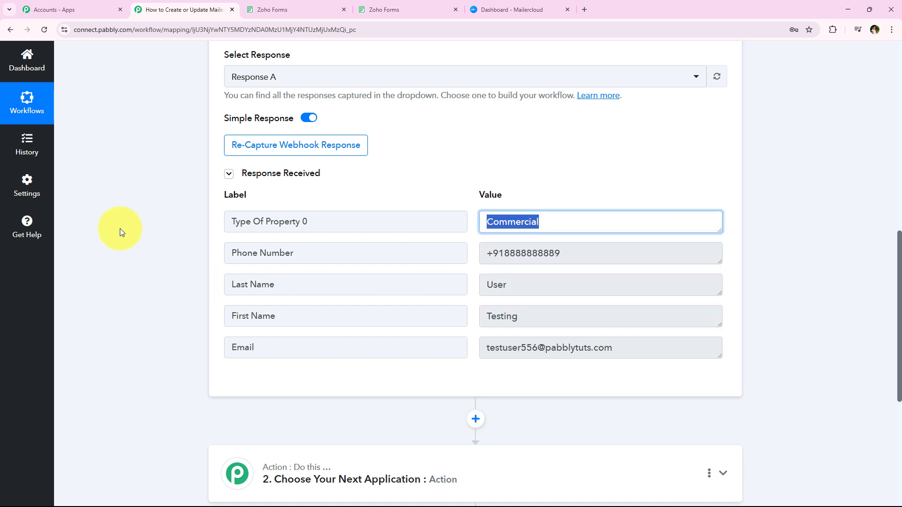
{"action": "left_click", "coordinate": [641, 353]}
{"action": "left_click", "coordinate": [173, 306]}
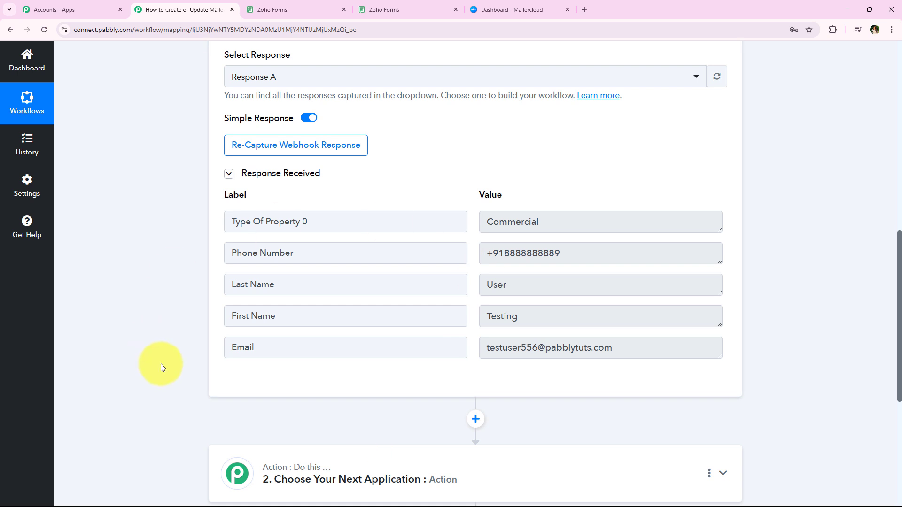
Collapse the Zoho Forms trigger and expand the workflow's second step to choose the next application
{"action": "scroll", "coordinate": [186, 282], "scroll_direction": "up", "scroll_amount": 15}
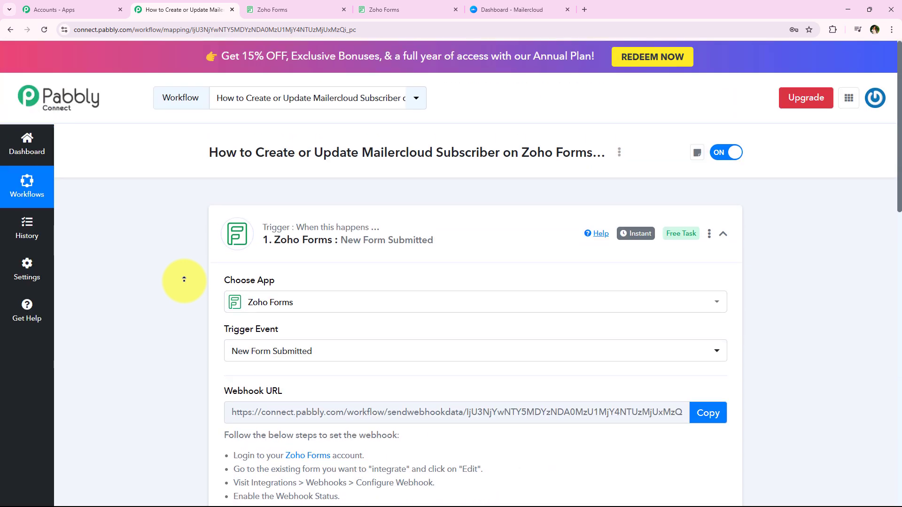
{"action": "left_click", "coordinate": [414, 255]}
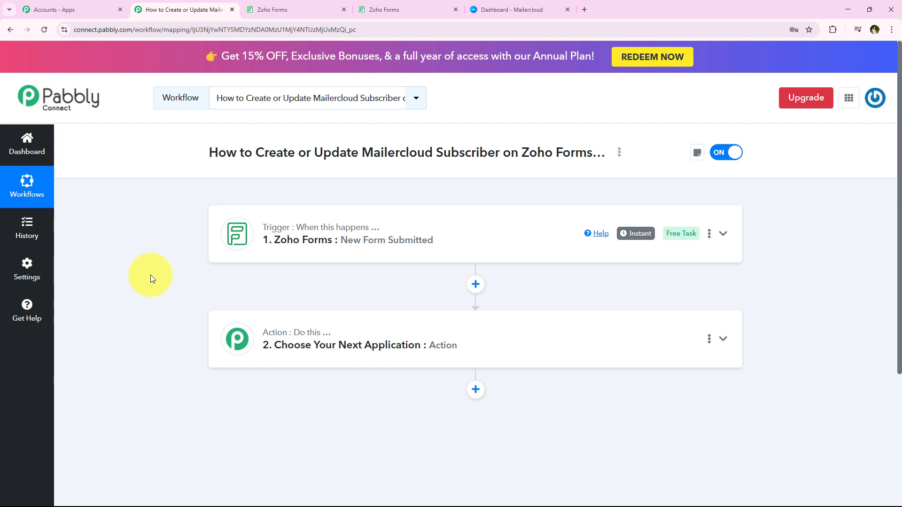
{"action": "left_click", "coordinate": [398, 346]}
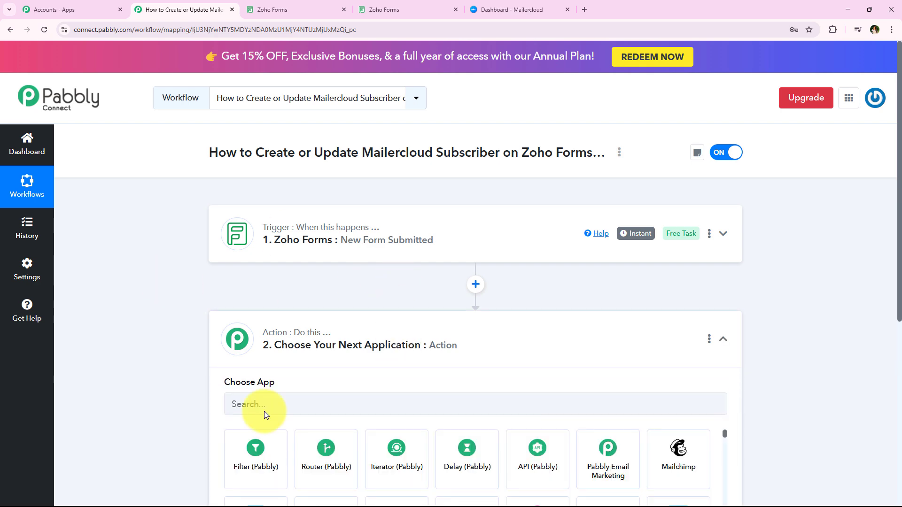
{"action": "scroll", "coordinate": [131, 277], "scroll_direction": "up", "scroll_amount": 4}
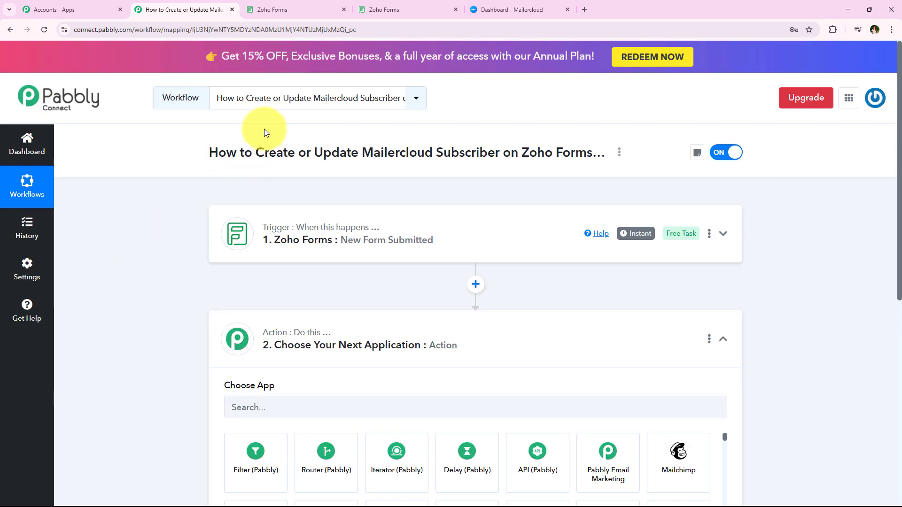
{"action": "left_click_drag", "start_coordinate": [254, 152], "coordinate": [590, 155]}
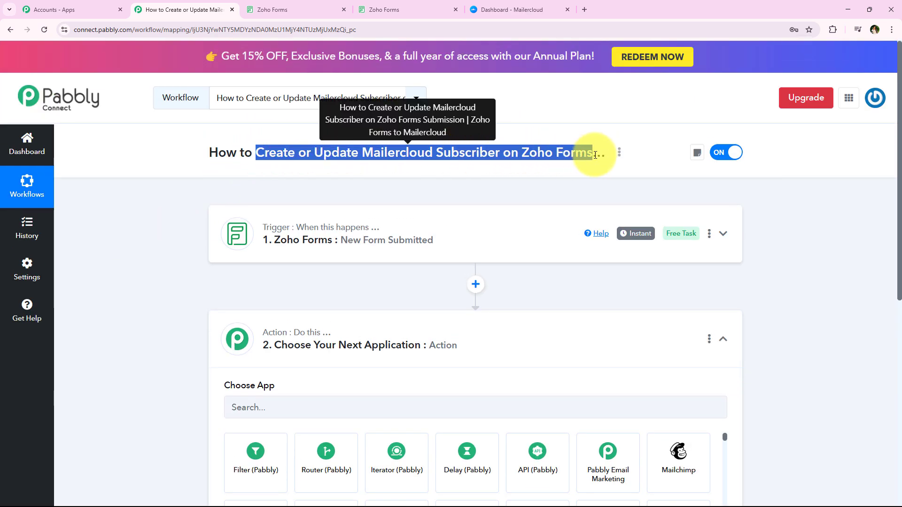
{"action": "left_click", "coordinate": [341, 195]}
Search the action apps for Mailercloud and choose it as the workflow's action application
{"action": "left_click", "coordinate": [296, 418]}
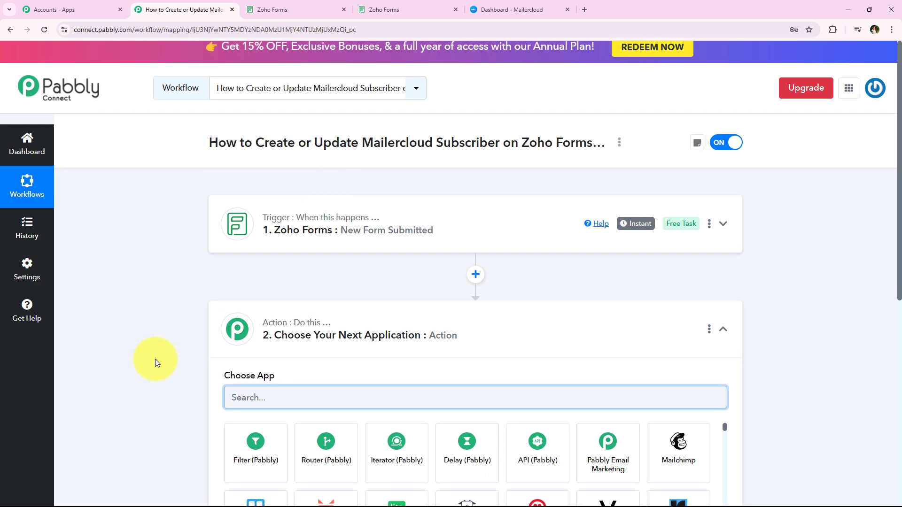
{"action": "scroll", "coordinate": [155, 359], "scroll_direction": "down", "scroll_amount": 4}
{"action": "type", "text": "Ma"}
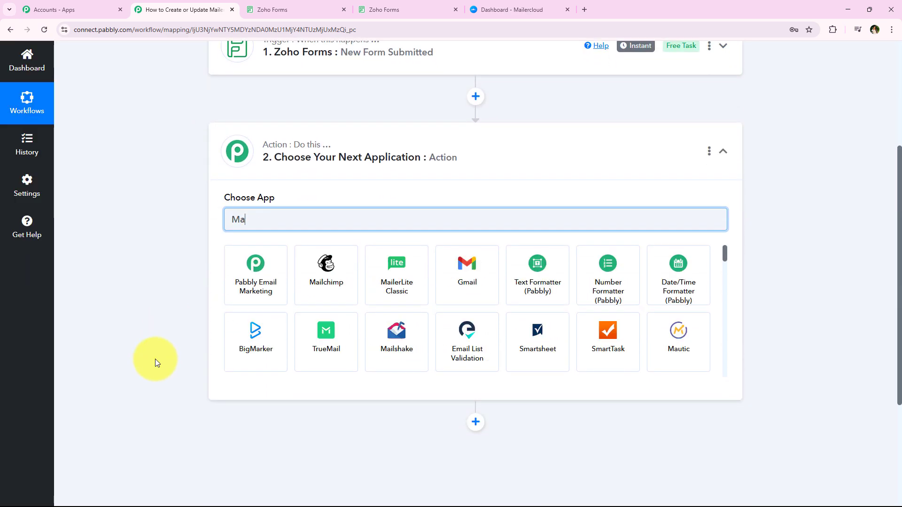
{"action": "type", "text": "iler"}
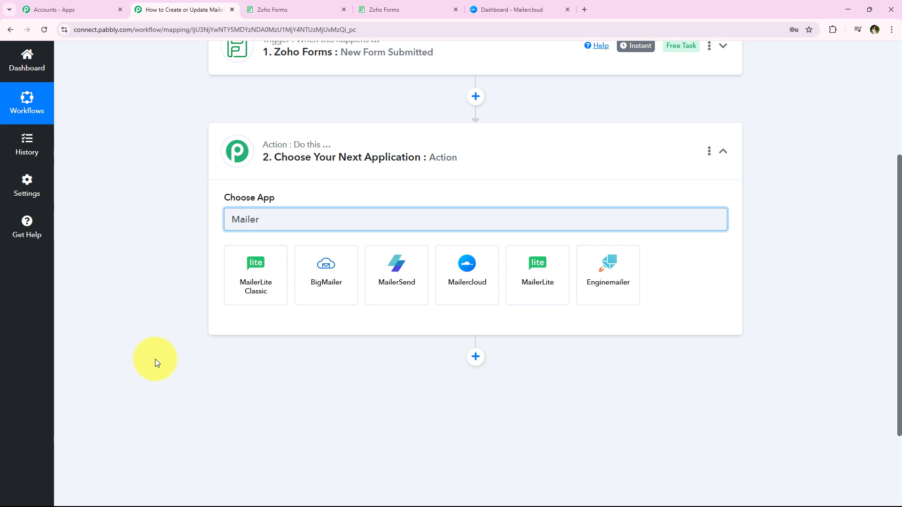
{"action": "type", "text": "clou"}
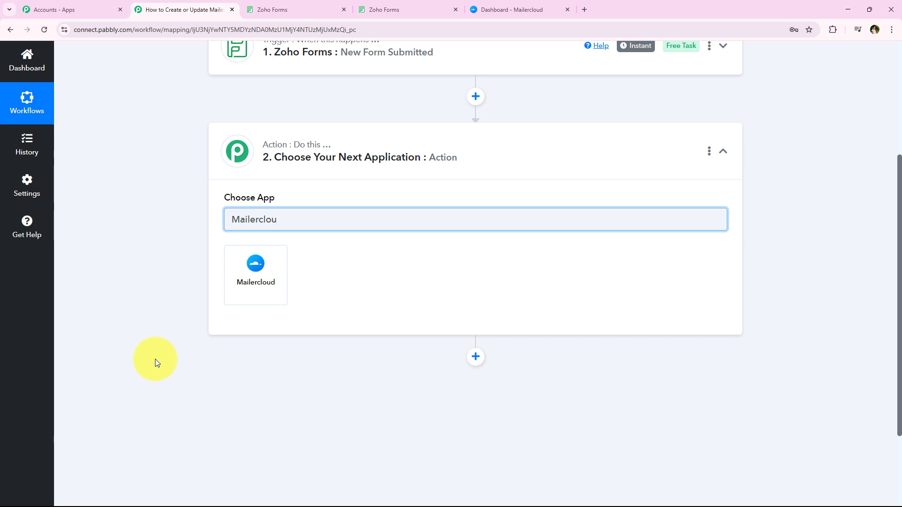
{"action": "left_click", "coordinate": [248, 260]}
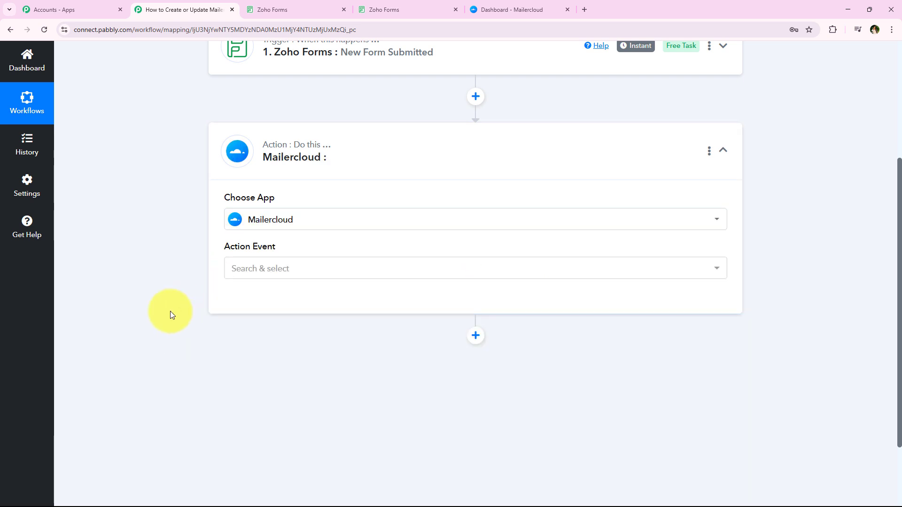
Set the Mailercloud action event to Create / Update a Subscriber and start connecting a Mailercloud account
{"action": "left_click", "coordinate": [272, 268]}
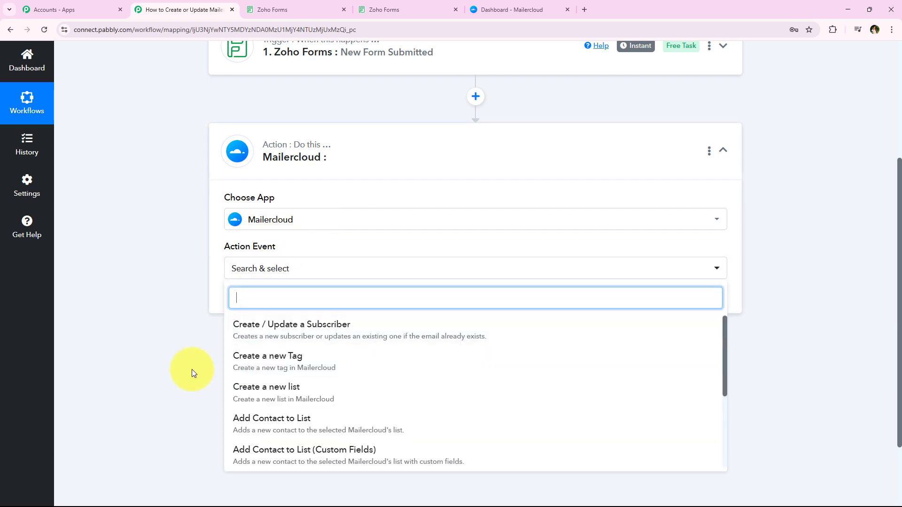
{"action": "left_click", "coordinate": [434, 342]}
{"action": "left_click", "coordinate": [268, 301]}
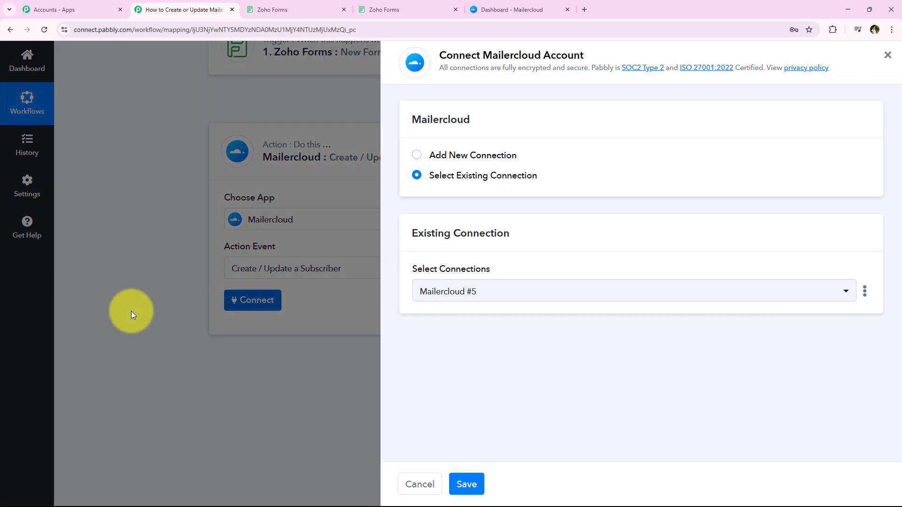
Choose to add a new Mailercloud connection and read the note on where to find the API key
{"action": "left_click", "coordinate": [473, 156]}
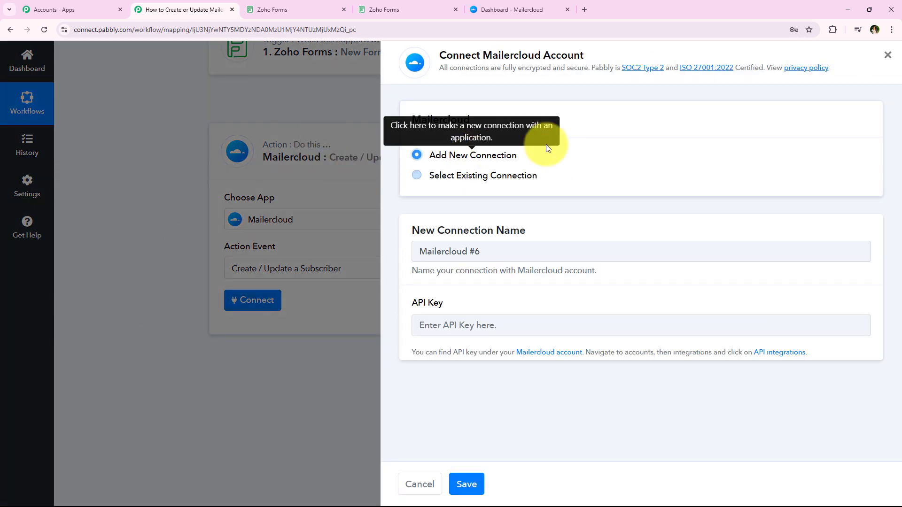
{"action": "left_click", "coordinate": [478, 176]}
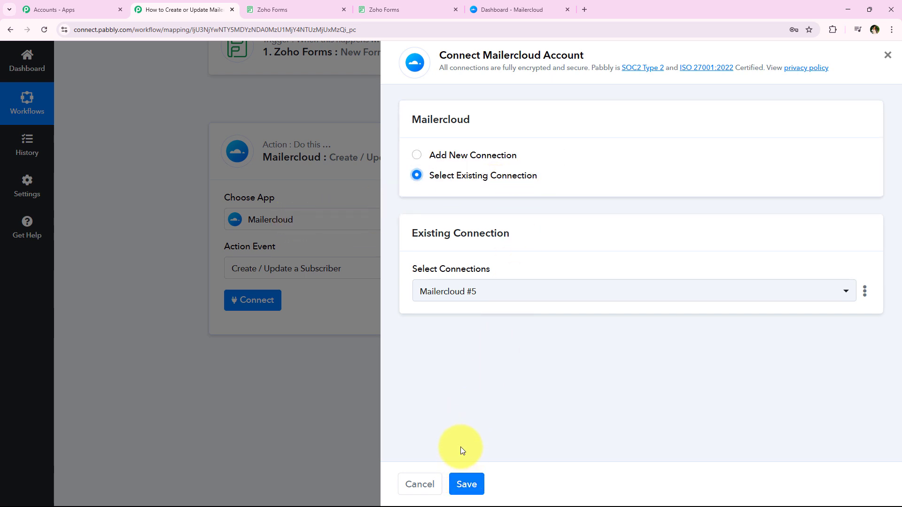
{"action": "left_click", "coordinate": [442, 155]}
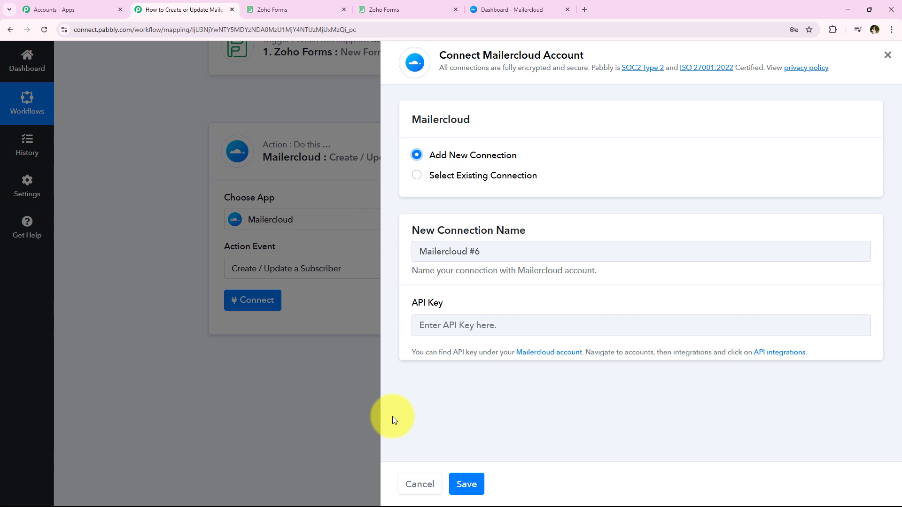
{"action": "left_click_drag", "start_coordinate": [410, 353], "coordinate": [848, 355]}
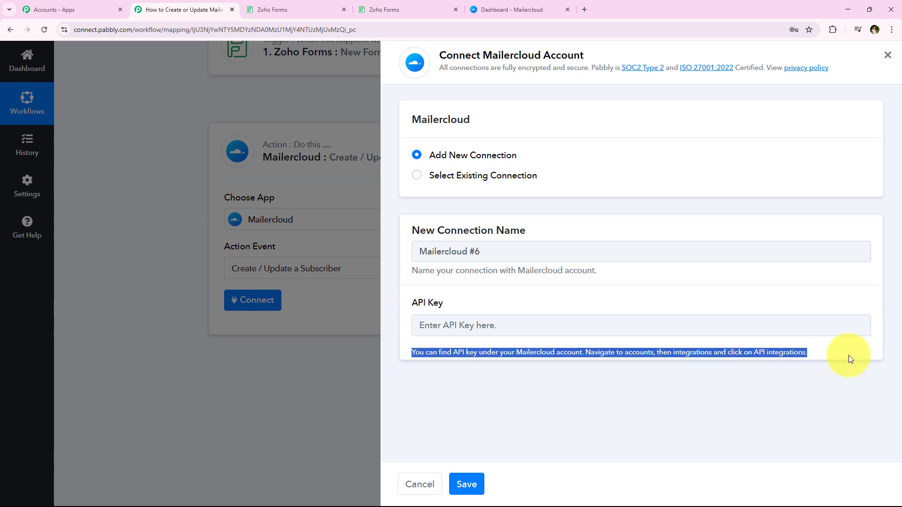
{"action": "left_click", "coordinate": [792, 399]}
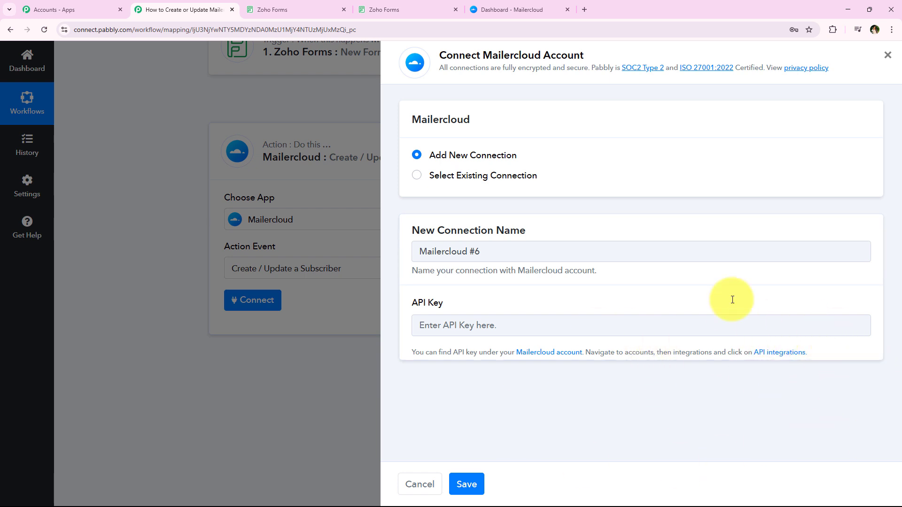
{"action": "left_click_drag", "start_coordinate": [584, 352], "coordinate": [749, 349]}
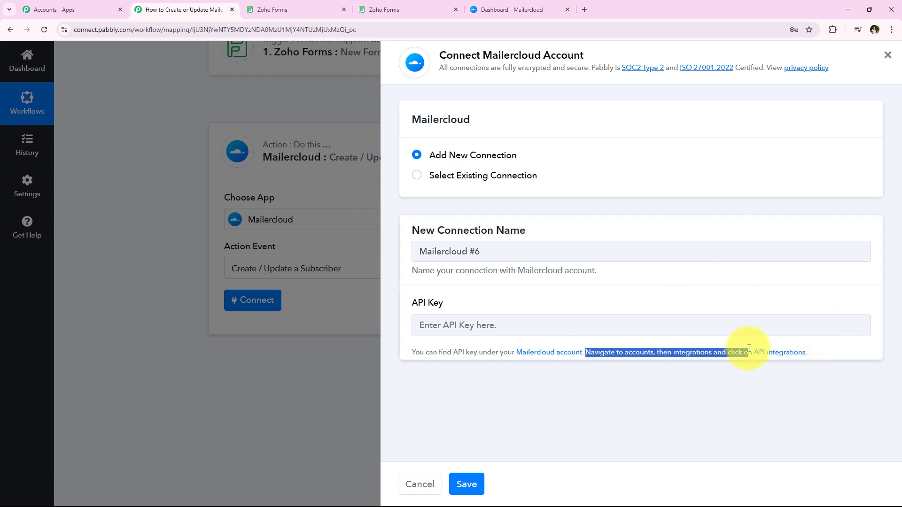
{"action": "left_click", "coordinate": [744, 386]}
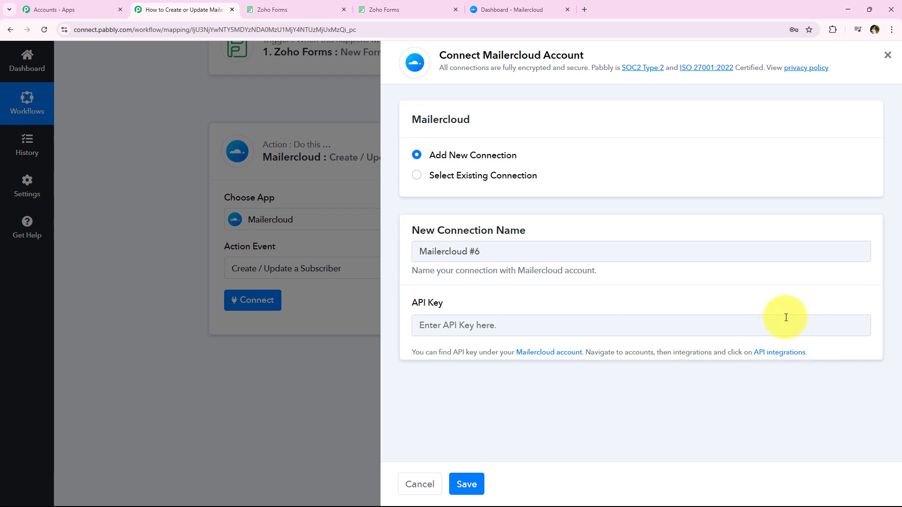
Open Mailercloud's API integrations page through the link in the connection's API key note
{"action": "left_click", "coordinate": [776, 350]}
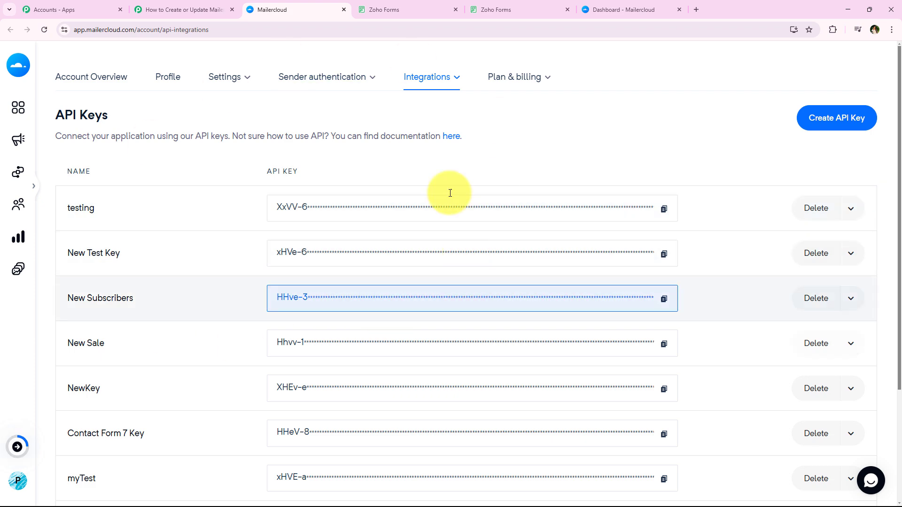
{"action": "left_click", "coordinate": [661, 4]}
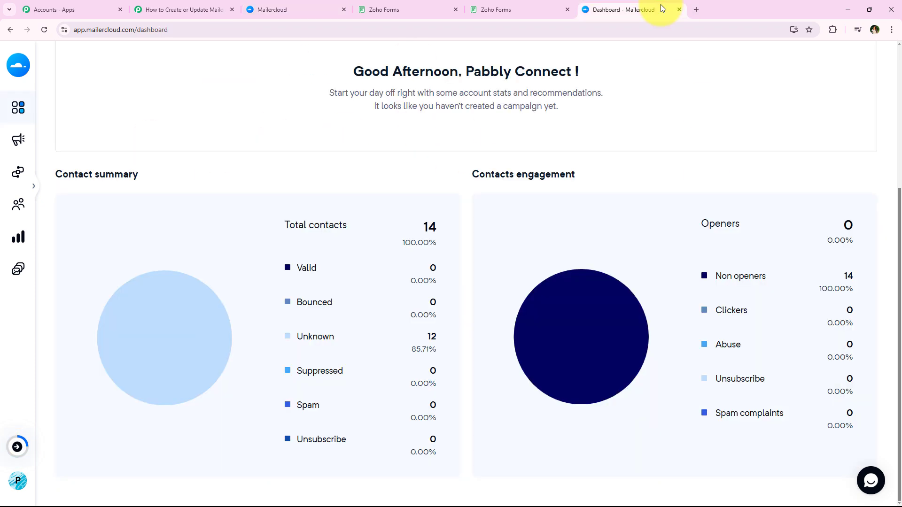
{"action": "left_click", "coordinate": [282, 9]}
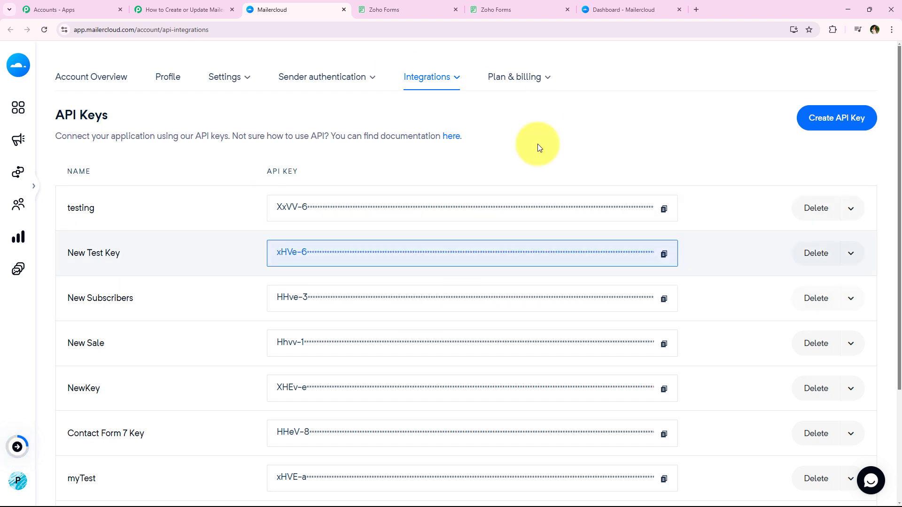
Generate a new Mailercloud API key named Zoho Forms and dismiss the confirmation
{"action": "left_click", "coordinate": [867, 126]}
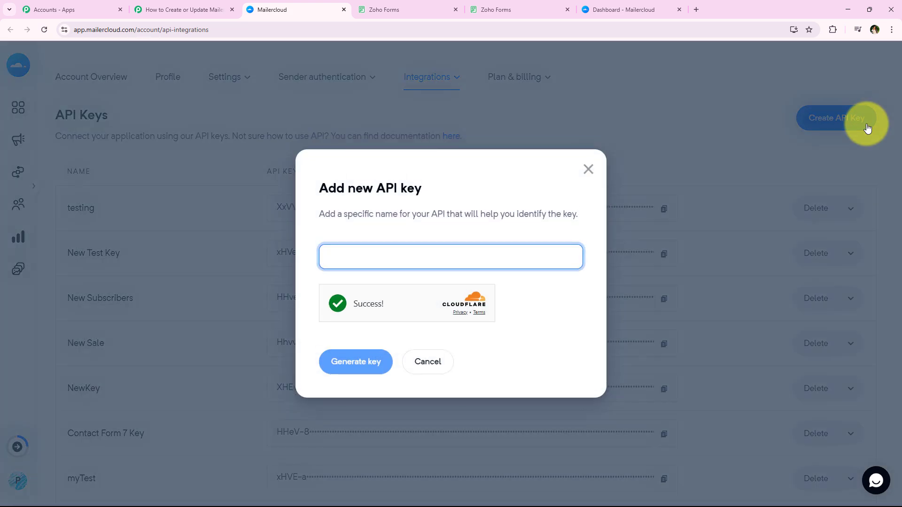
{"action": "left_click_drag", "start_coordinate": [312, 215], "coordinate": [444, 229]}
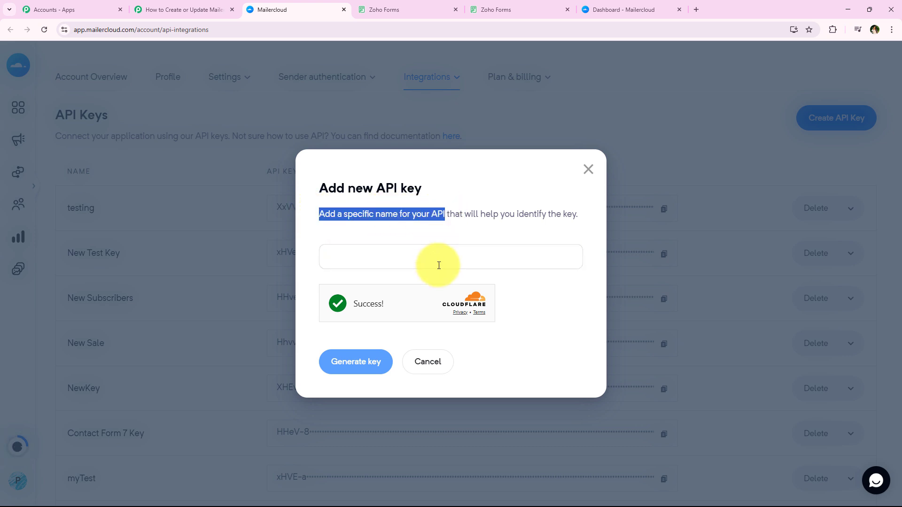
{"action": "left_click", "coordinate": [356, 256]}
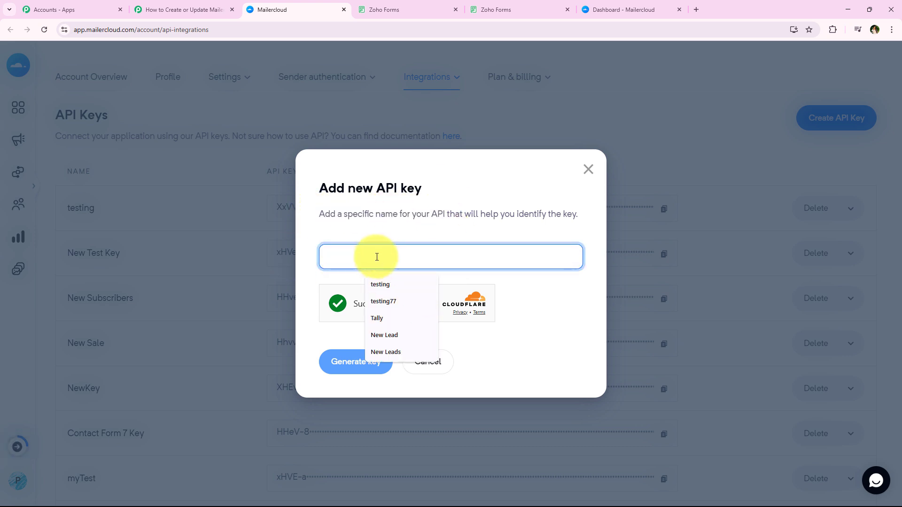
{"action": "type", "text": "Zoho Forms"}
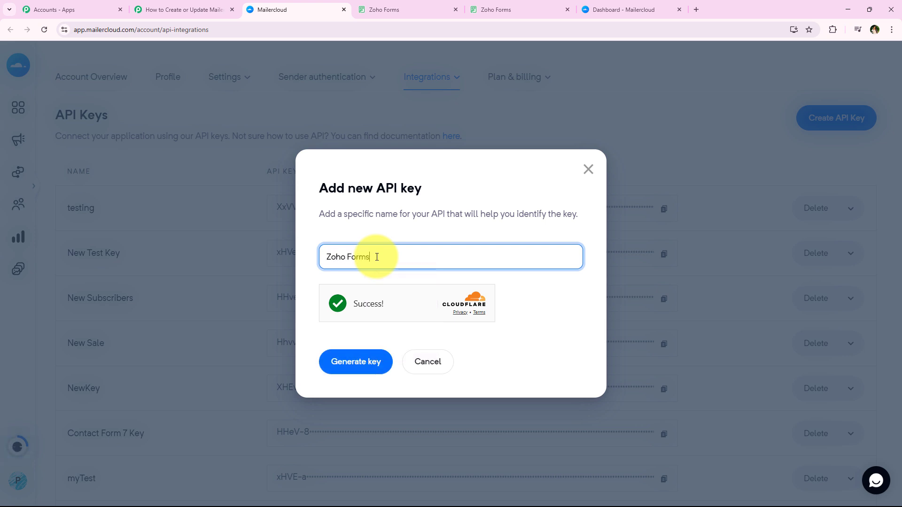
{"action": "left_click", "coordinate": [345, 371]}
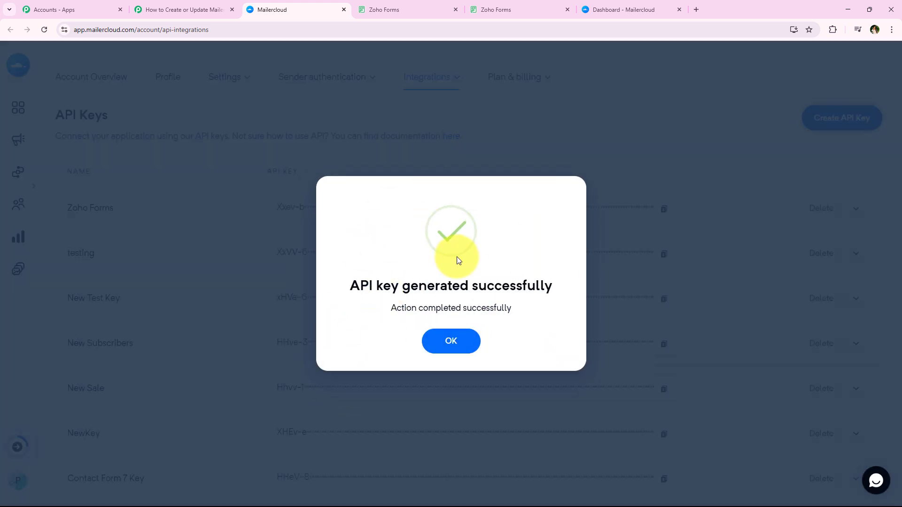
{"action": "left_click", "coordinate": [458, 339]}
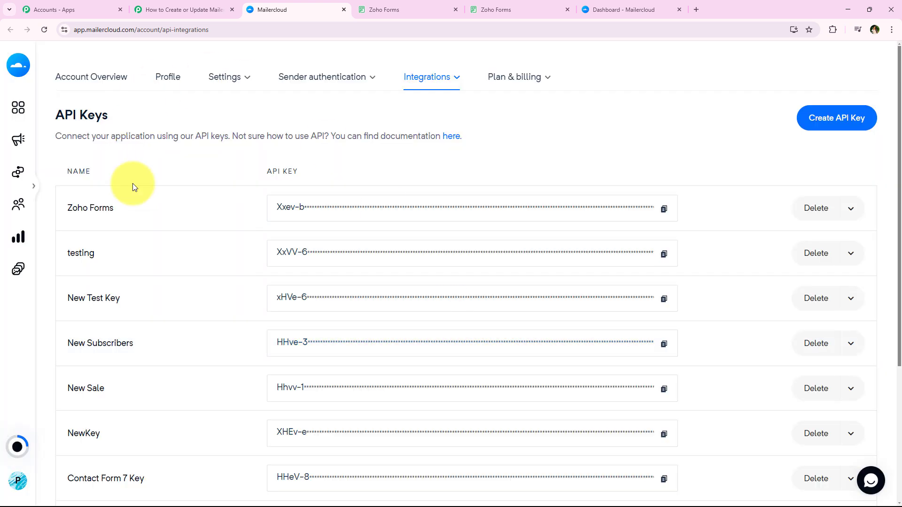
Copy the Zoho Forms API key from Mailercloud, paste it into the Pabbly Connect connection's API Key field and save the connection
{"action": "left_click", "coordinate": [665, 208]}
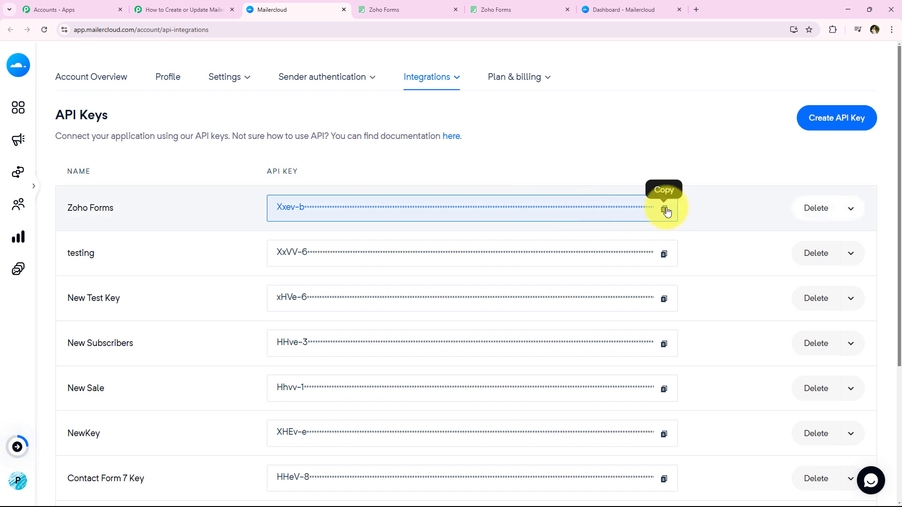
{"action": "left_click", "coordinate": [178, 10]}
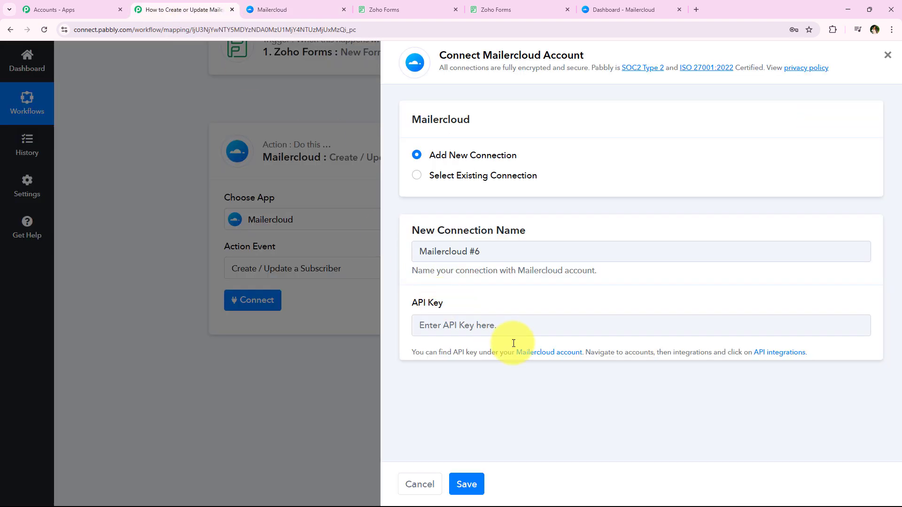
{"action": "right_click", "coordinate": [507, 326]}
{"action": "left_click", "coordinate": [552, 219]}
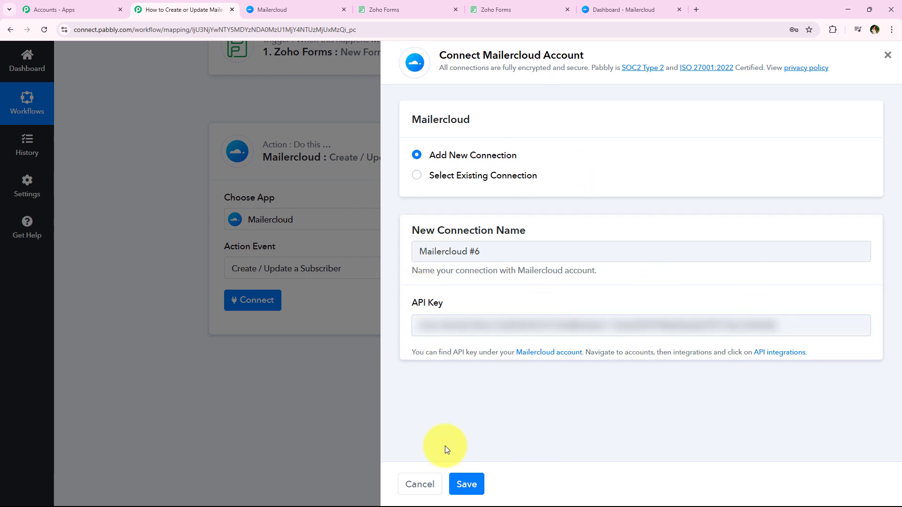
{"action": "left_click", "coordinate": [472, 489]}
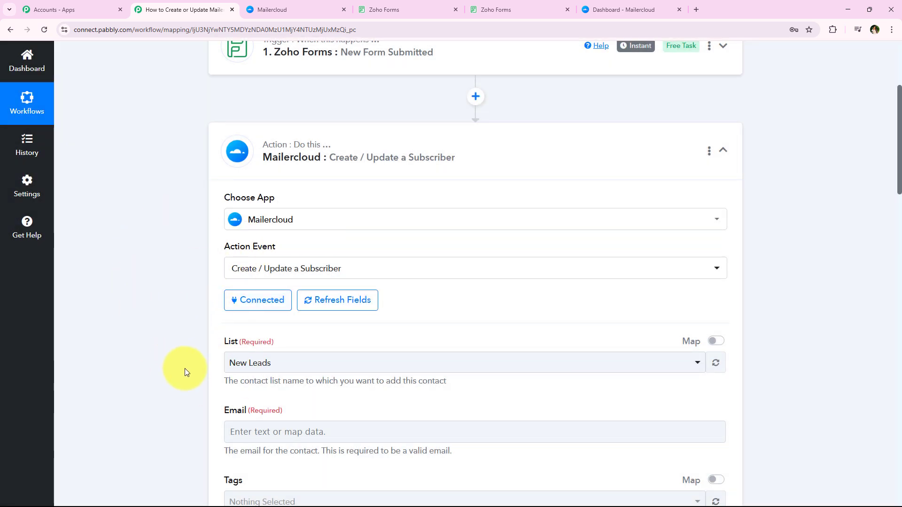
Set the contact list for the Mailercloud subscriber to New Leads
{"action": "scroll", "coordinate": [183, 372], "scroll_direction": "down", "scroll_amount": 1}
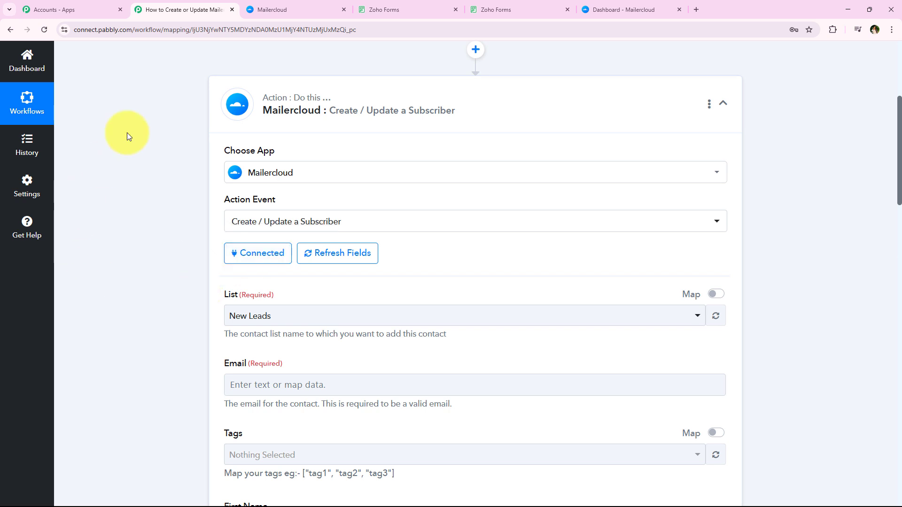
{"action": "scroll", "coordinate": [348, 77], "scroll_direction": "up", "scroll_amount": 1}
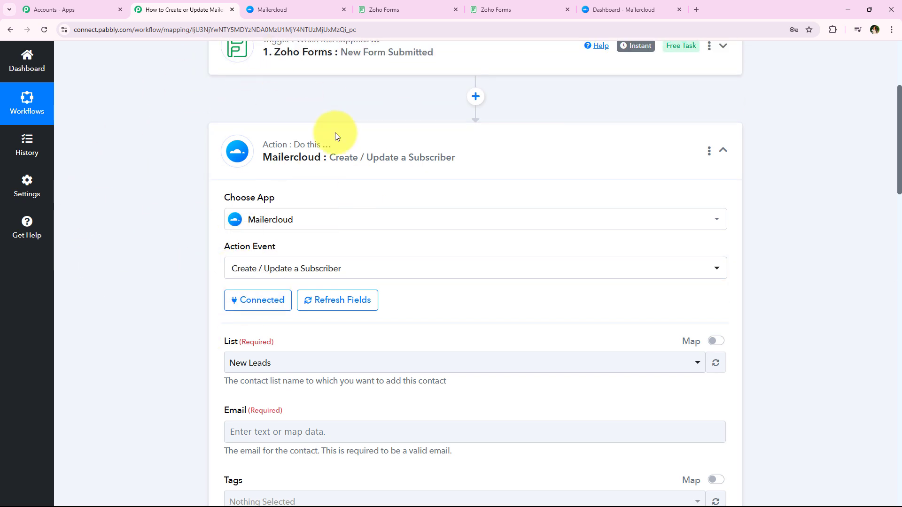
{"action": "scroll", "coordinate": [171, 238], "scroll_direction": "down", "scroll_amount": 3}
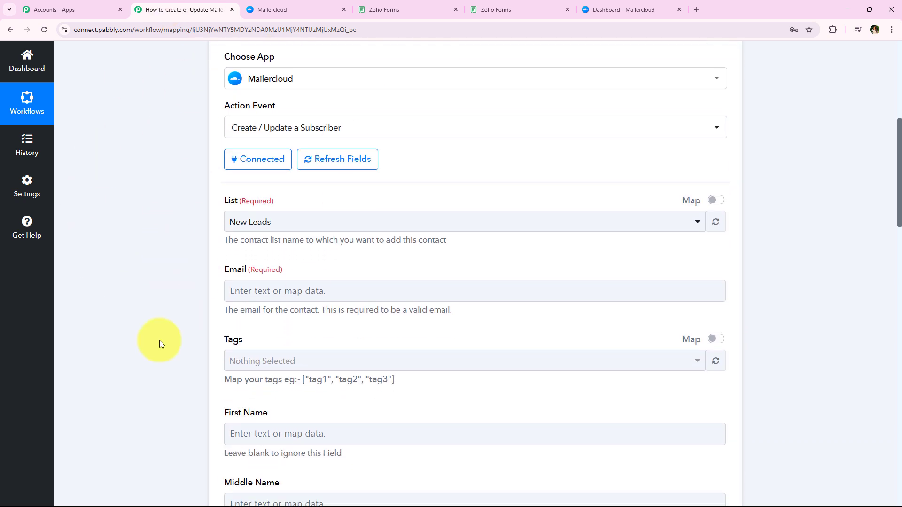
{"action": "left_click", "coordinate": [288, 222]}
{"action": "left_click", "coordinate": [280, 221]}
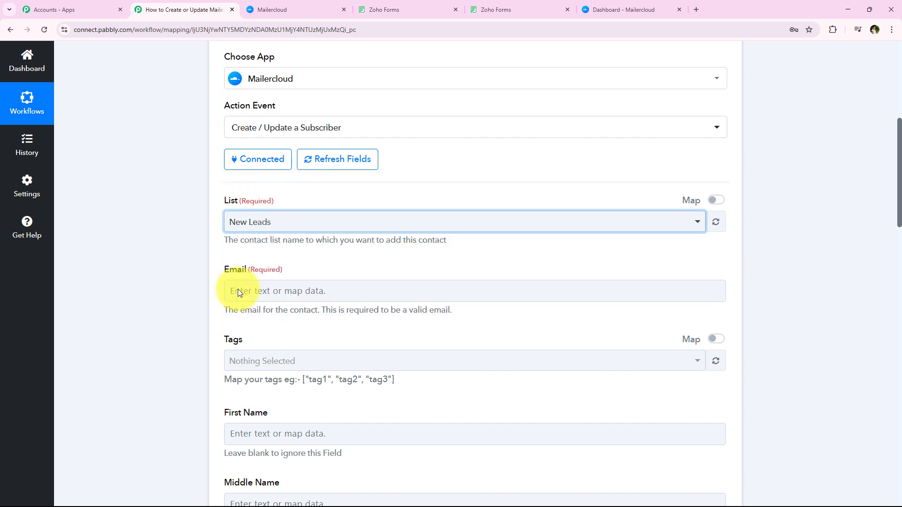
{"action": "left_click", "coordinate": [261, 222]}
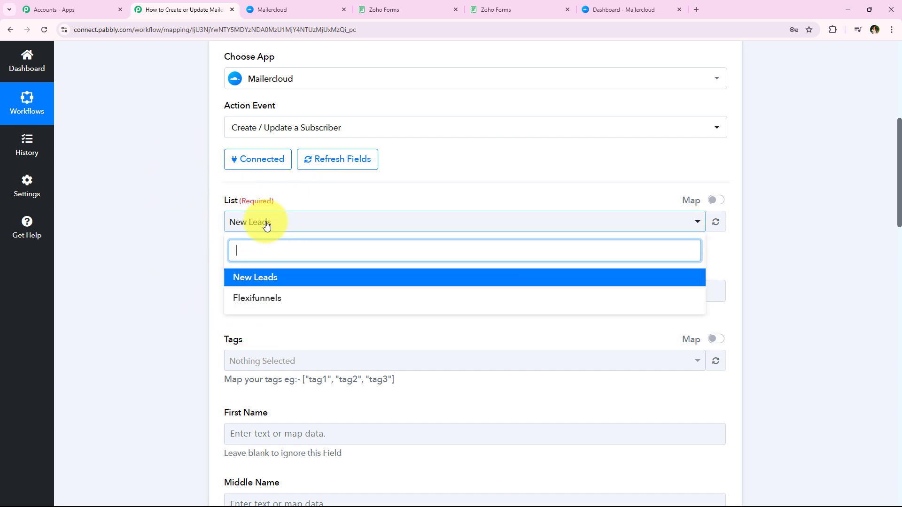
{"action": "left_click", "coordinate": [179, 240]}
{"action": "scroll", "coordinate": [260, 145], "scroll_direction": "up", "scroll_amount": 2}
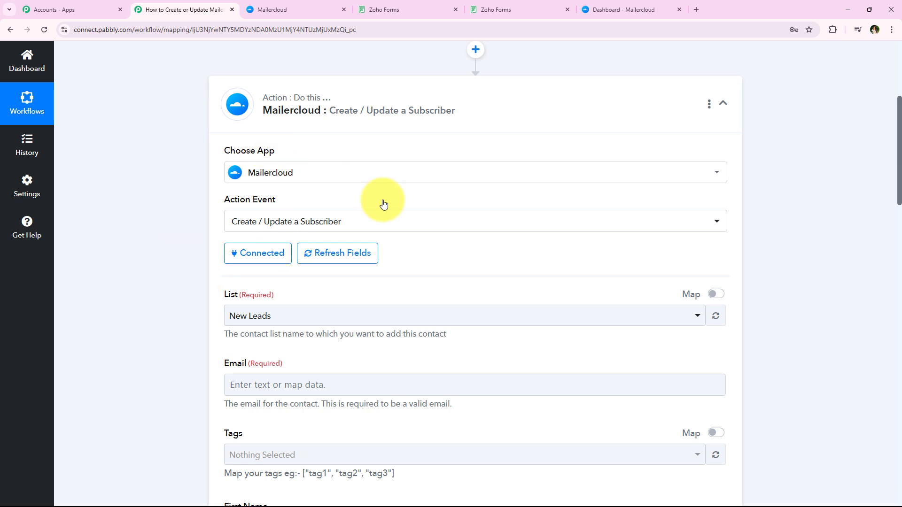
{"action": "scroll", "coordinate": [234, 305], "scroll_direction": "down", "scroll_amount": 2}
{"action": "left_click", "coordinate": [262, 222]}
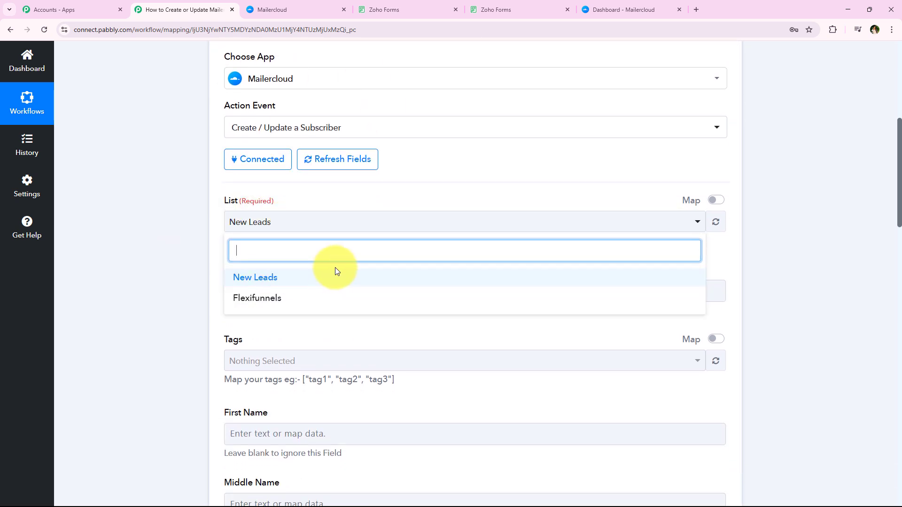
{"action": "left_click", "coordinate": [597, 278]}
{"action": "left_click", "coordinate": [218, 235]}
Map the required Email field to the Email value from the Zoho Forms: New Form Submitted data
{"action": "scroll", "coordinate": [219, 246], "scroll_direction": "down", "scroll_amount": 1}
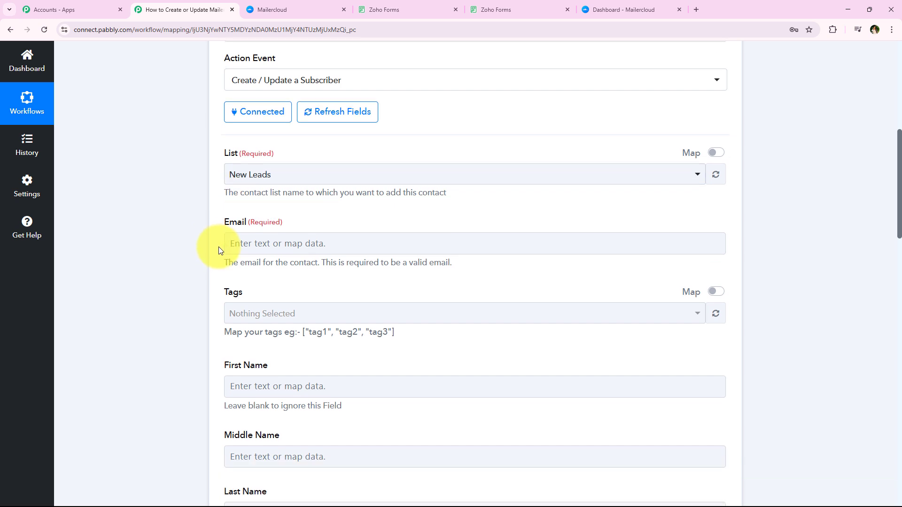
{"action": "scroll", "coordinate": [218, 247], "scroll_direction": "down", "scroll_amount": 2}
{"action": "triple_click", "coordinate": [239, 128]}
{"action": "scroll", "coordinate": [210, 283], "scroll_direction": "down", "scroll_amount": 7}
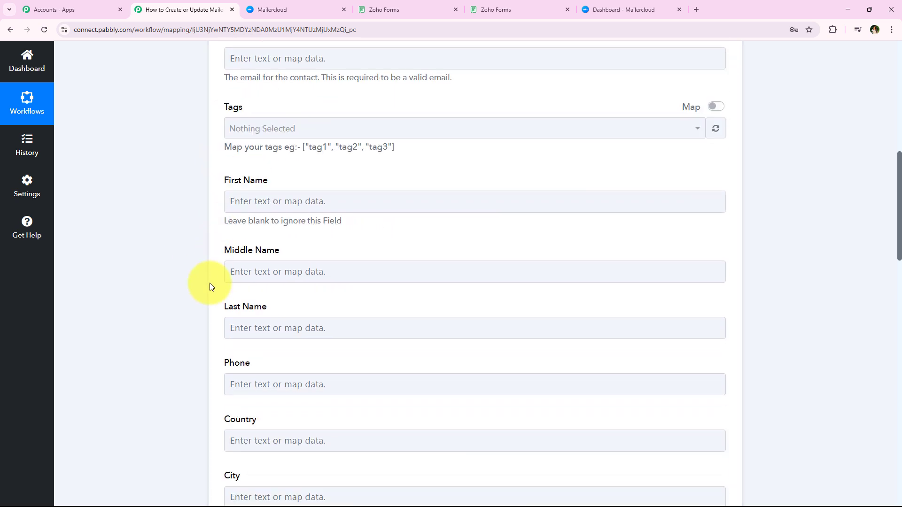
{"action": "scroll", "coordinate": [201, 365], "scroll_direction": "up", "scroll_amount": 10}
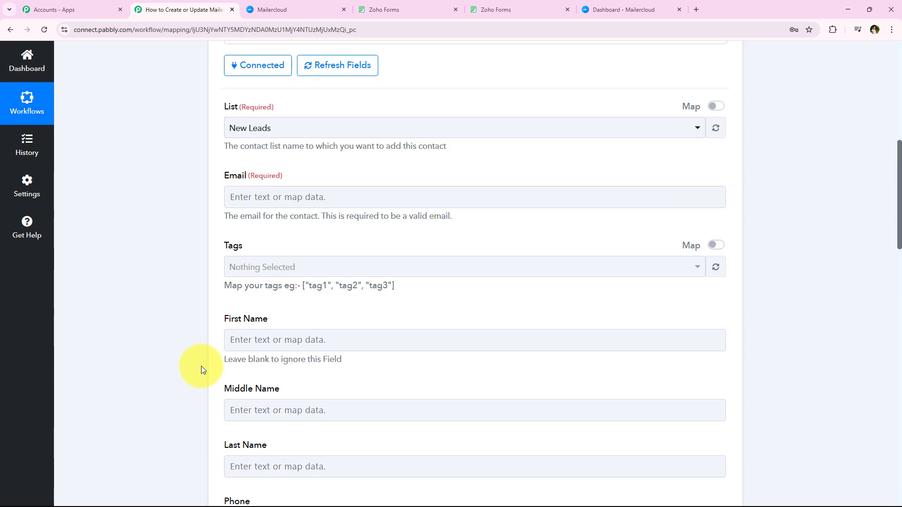
{"action": "scroll", "coordinate": [262, 302], "scroll_direction": "down", "scroll_amount": 2}
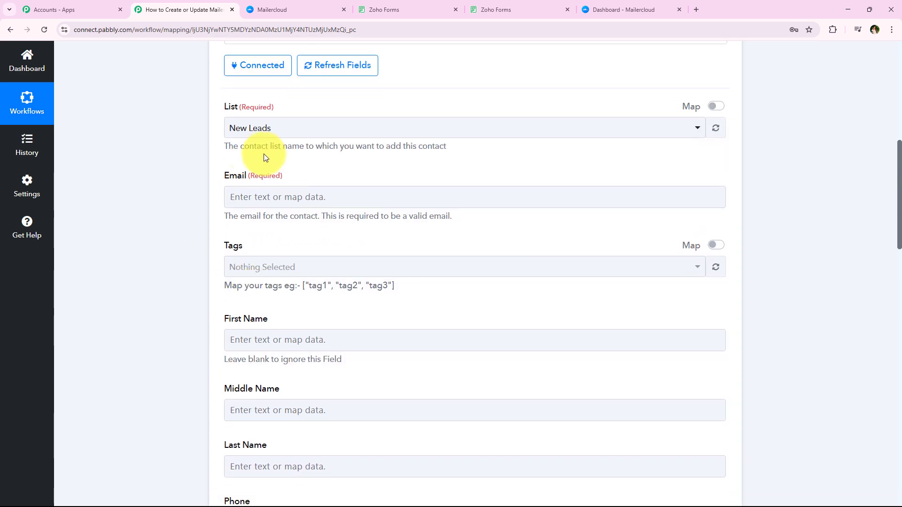
{"action": "left_click", "coordinate": [245, 197]}
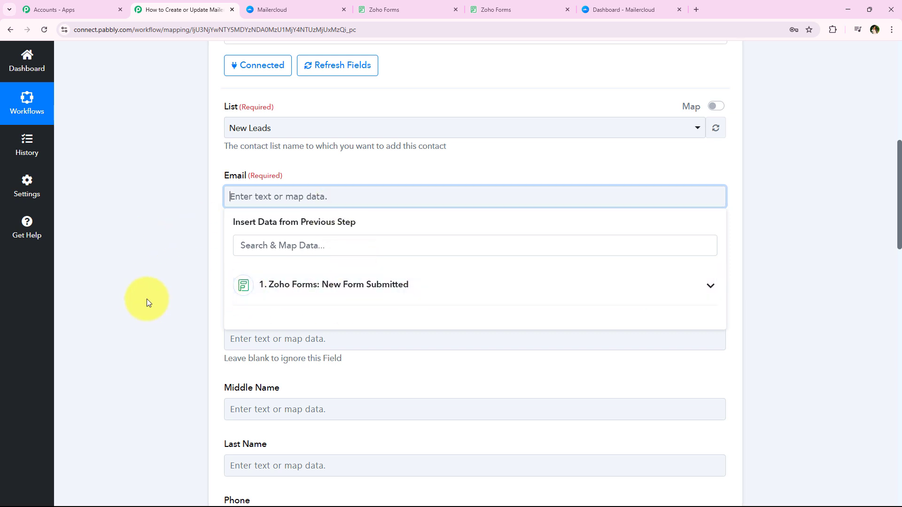
{"action": "left_click", "coordinate": [563, 278]}
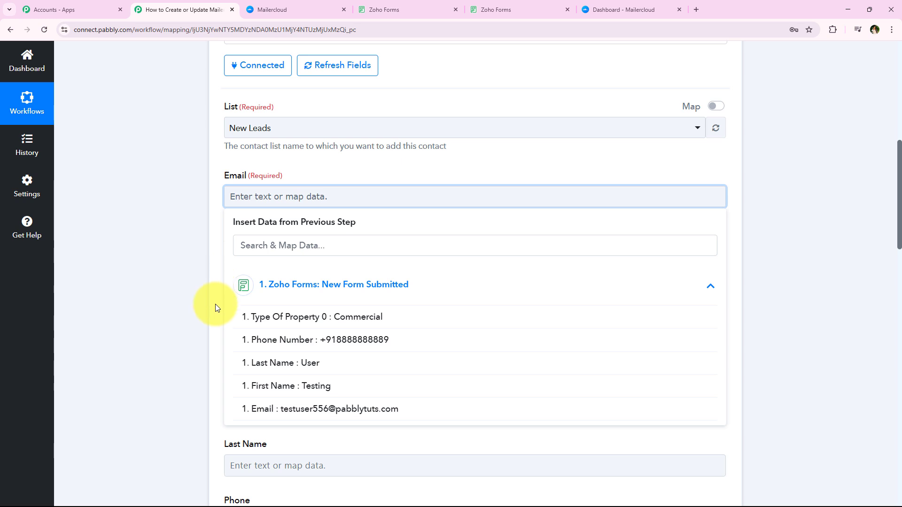
{"action": "left_click", "coordinate": [193, 308]}
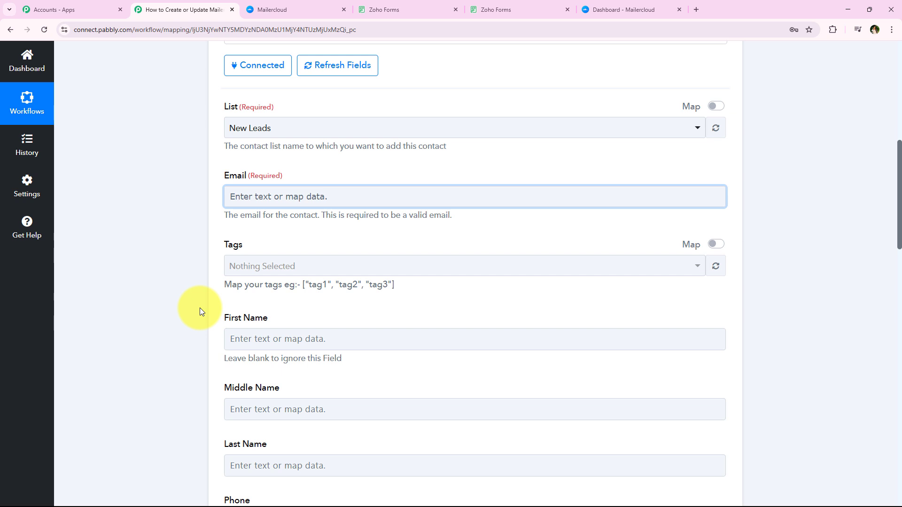
{"action": "left_click", "coordinate": [246, 197]}
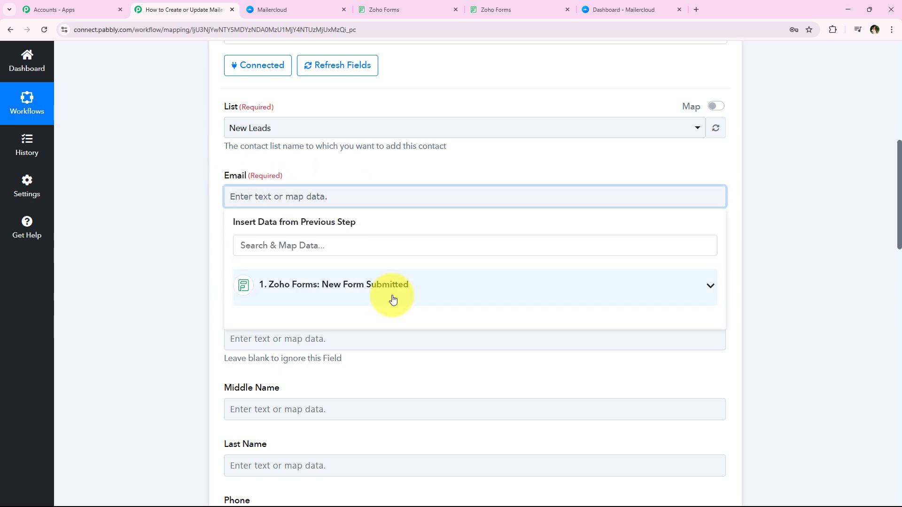
{"action": "left_click", "coordinate": [393, 299]}
{"action": "left_click", "coordinate": [263, 408]}
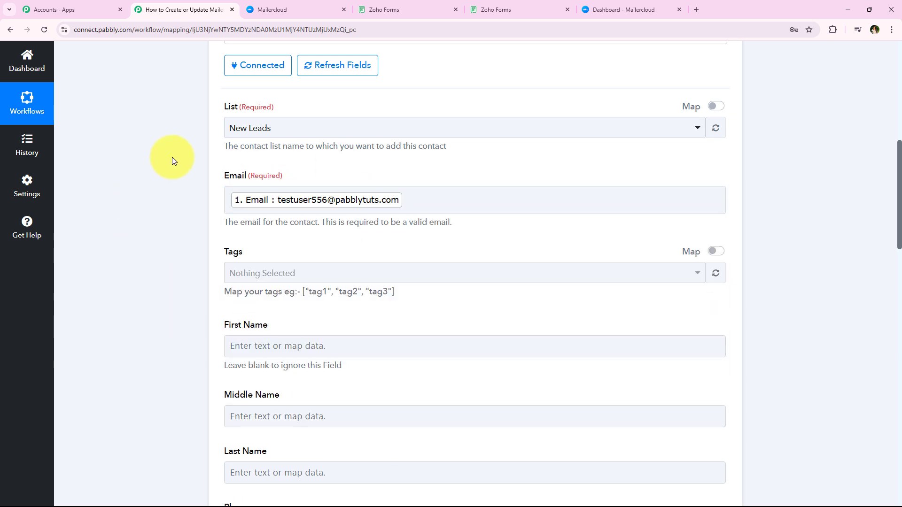
{"action": "scroll", "coordinate": [276, 195], "scroll_direction": "down", "scroll_amount": 1}
{"action": "left_click", "coordinate": [282, 226]}
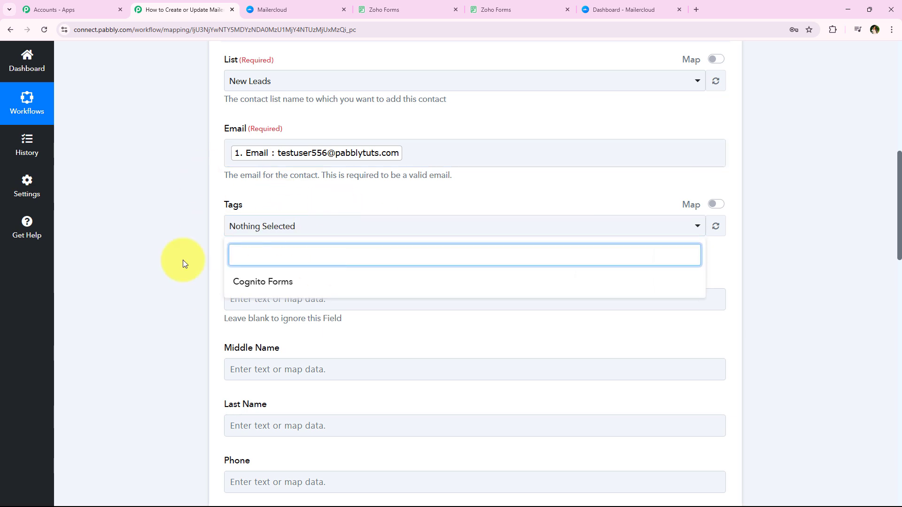
{"action": "left_click", "coordinate": [270, 207]}
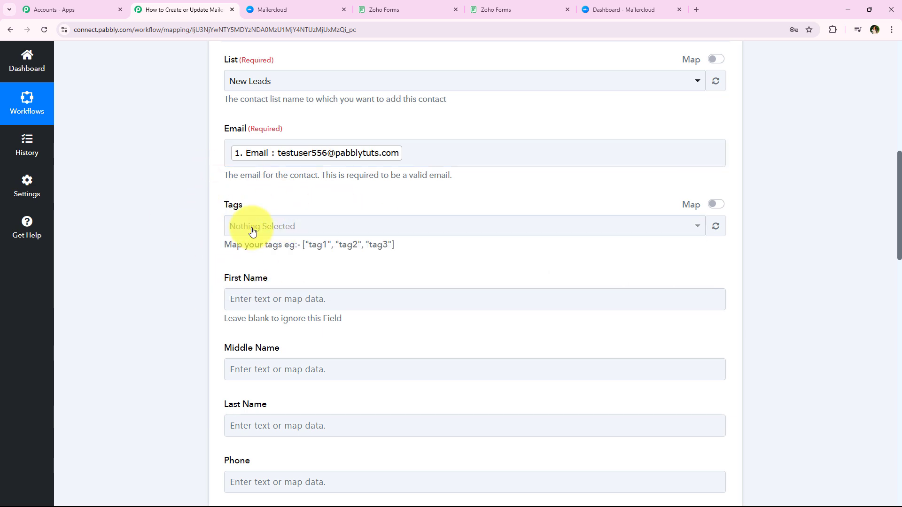
Map the First Name and Last Name fields to the matching values from the Zoho Forms submission
{"action": "scroll", "coordinate": [253, 231], "scroll_direction": "down", "scroll_amount": 2}
{"action": "left_click", "coordinate": [283, 211]}
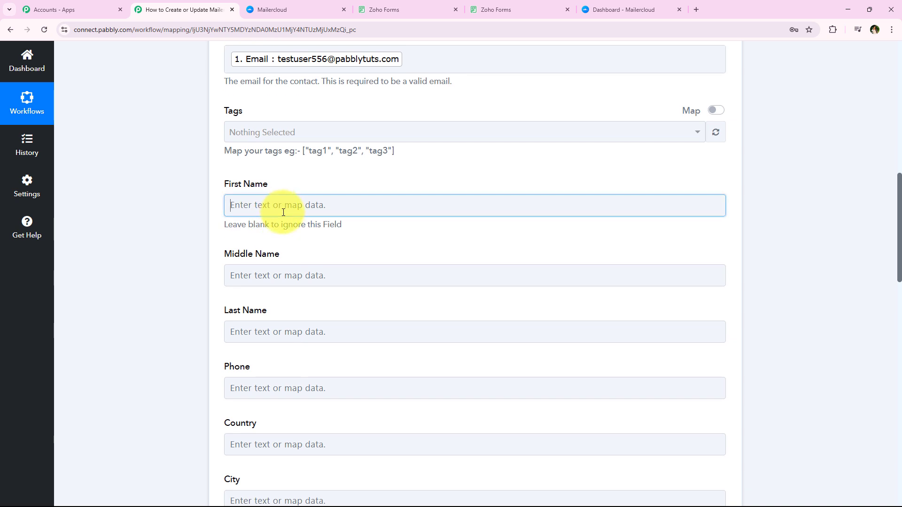
{"action": "left_click", "coordinate": [356, 389]}
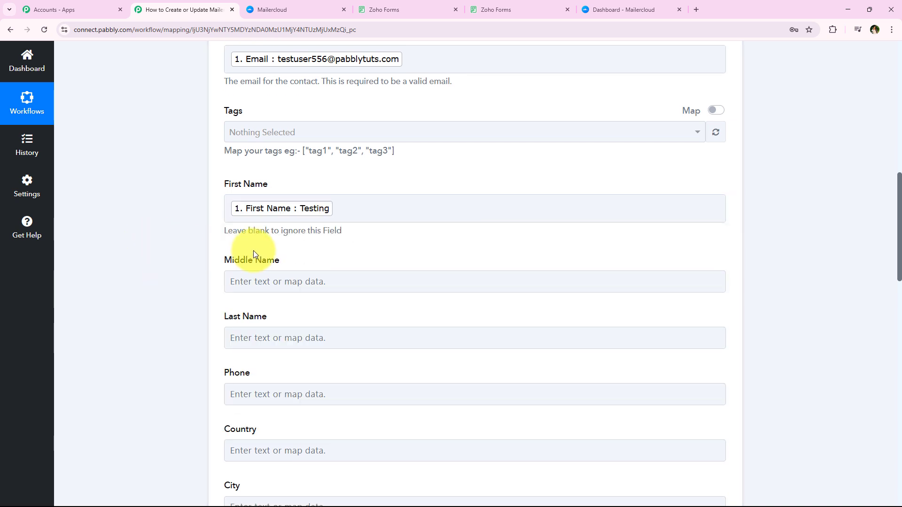
{"action": "left_click", "coordinate": [282, 340]}
{"action": "left_click", "coordinate": [331, 429]}
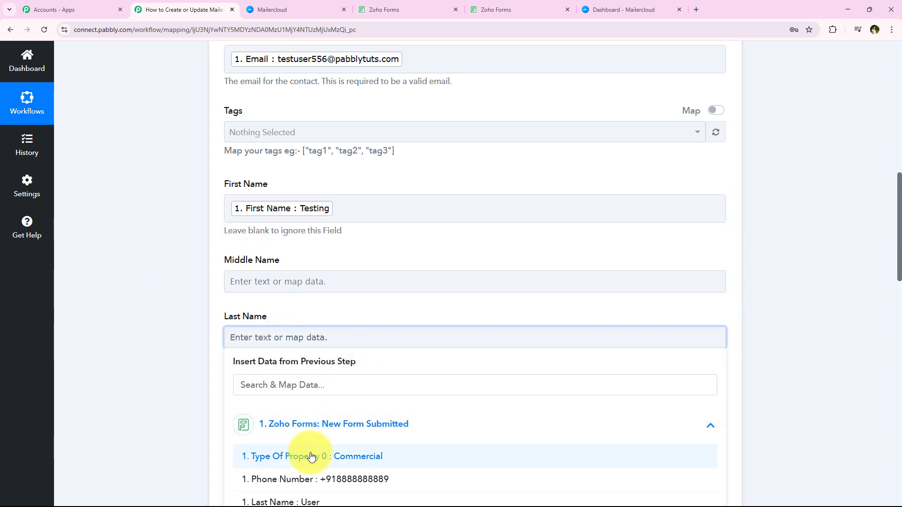
{"action": "scroll", "coordinate": [296, 430], "scroll_direction": "down", "scroll_amount": 2}
{"action": "left_click", "coordinate": [298, 423]}
Map the Phone field to the Phone Number value from the Zoho Forms submission
{"action": "scroll", "coordinate": [169, 359], "scroll_direction": "up", "scroll_amount": 5}
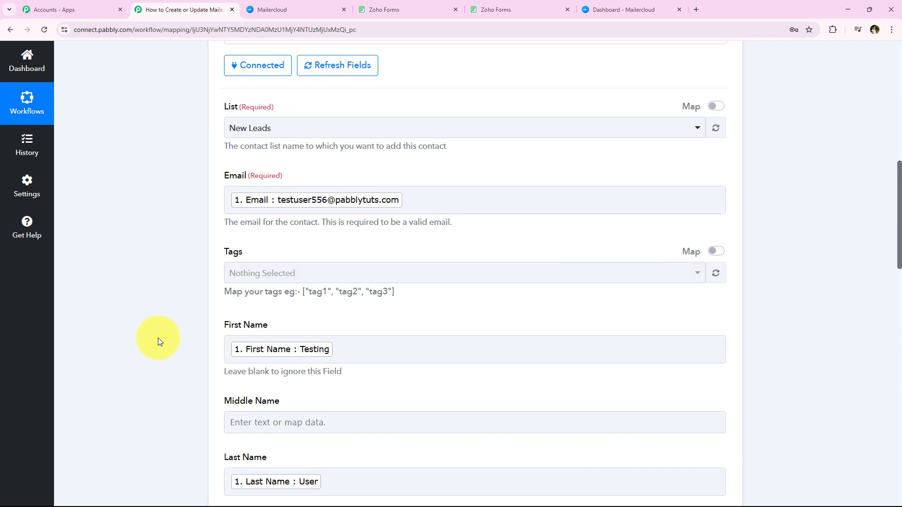
{"action": "scroll", "coordinate": [158, 337], "scroll_direction": "down", "scroll_amount": 4}
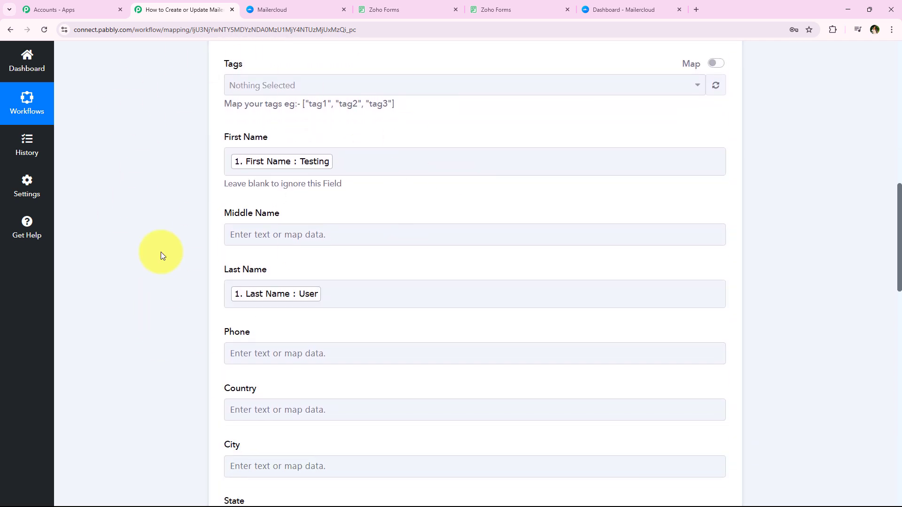
{"action": "scroll", "coordinate": [334, 263], "scroll_direction": "down", "scroll_amount": 1}
{"action": "scroll", "coordinate": [157, 261], "scroll_direction": "down", "scroll_amount": 2}
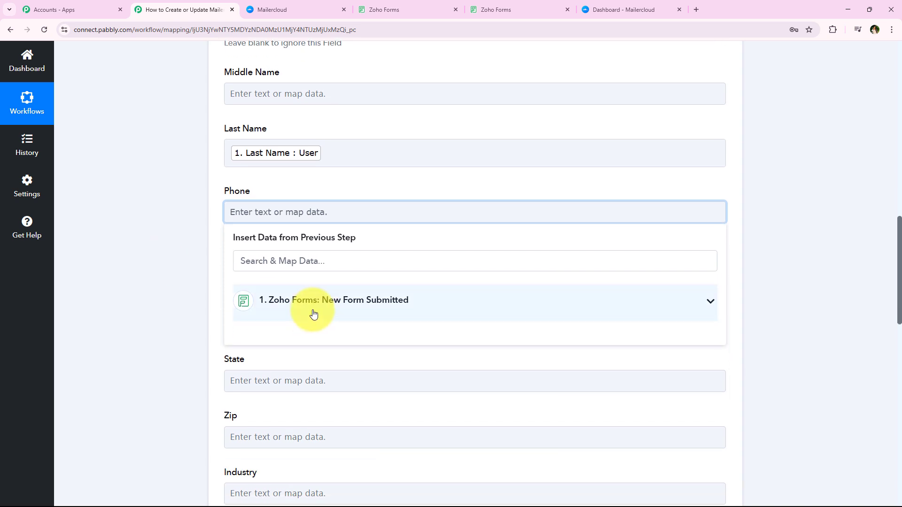
{"action": "left_click", "coordinate": [311, 301]}
{"action": "left_click", "coordinate": [325, 360]}
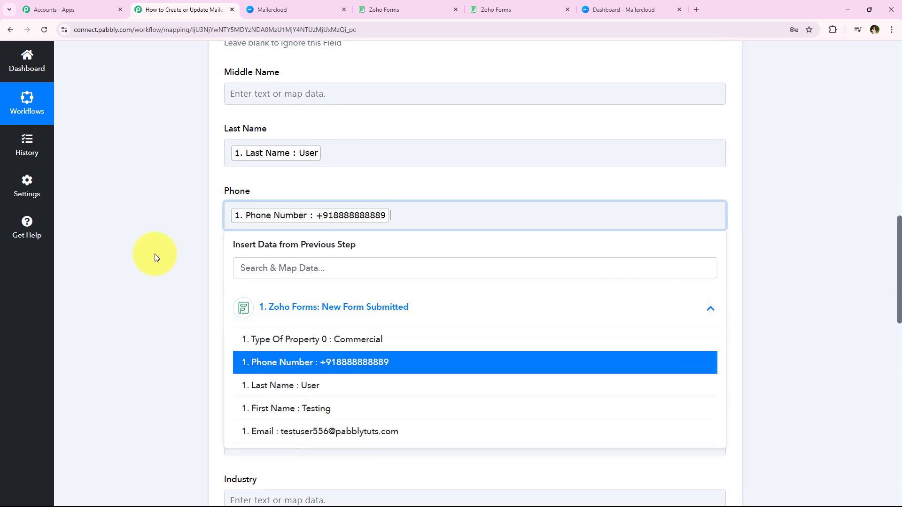
{"action": "left_click", "coordinate": [175, 213]}
Save the Mailercloud action with a test request, leaving the remaining fields blank, and examine the message in the received response
{"action": "scroll", "coordinate": [176, 221], "scroll_direction": "down", "scroll_amount": 4}
{"action": "scroll", "coordinate": [207, 198], "scroll_direction": "down", "scroll_amount": 6}
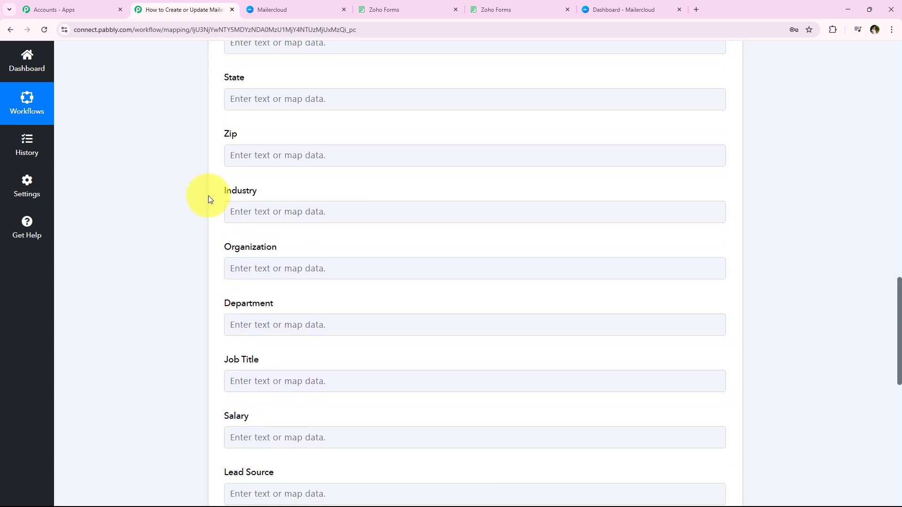
{"action": "scroll", "coordinate": [212, 266], "scroll_direction": "up", "scroll_amount": 3}
{"action": "scroll", "coordinate": [212, 266], "scroll_direction": "up", "scroll_amount": 12}
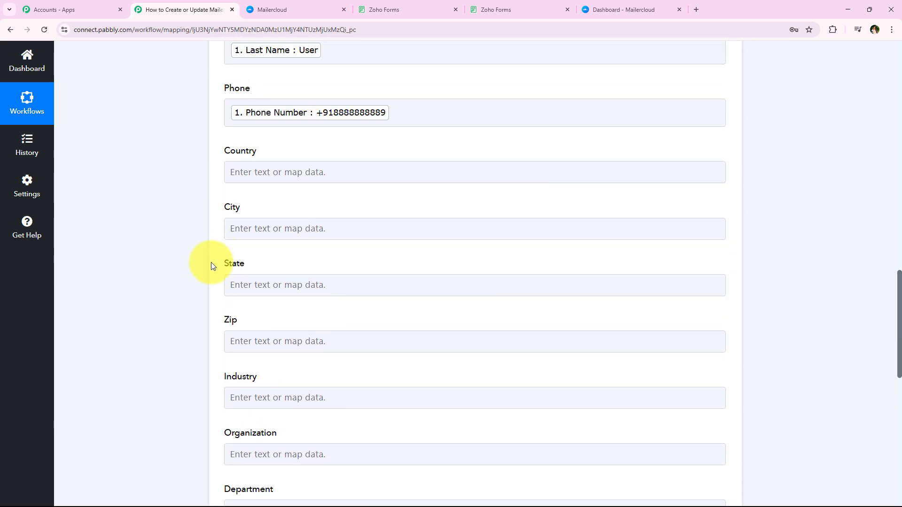
{"action": "scroll", "coordinate": [216, 260], "scroll_direction": "down", "scroll_amount": 15}
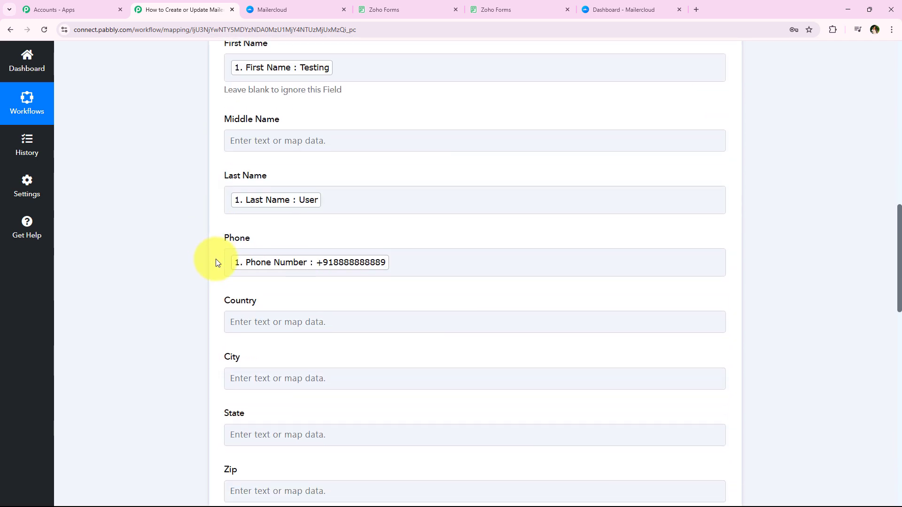
{"action": "scroll", "coordinate": [215, 263], "scroll_direction": "down", "scroll_amount": 5}
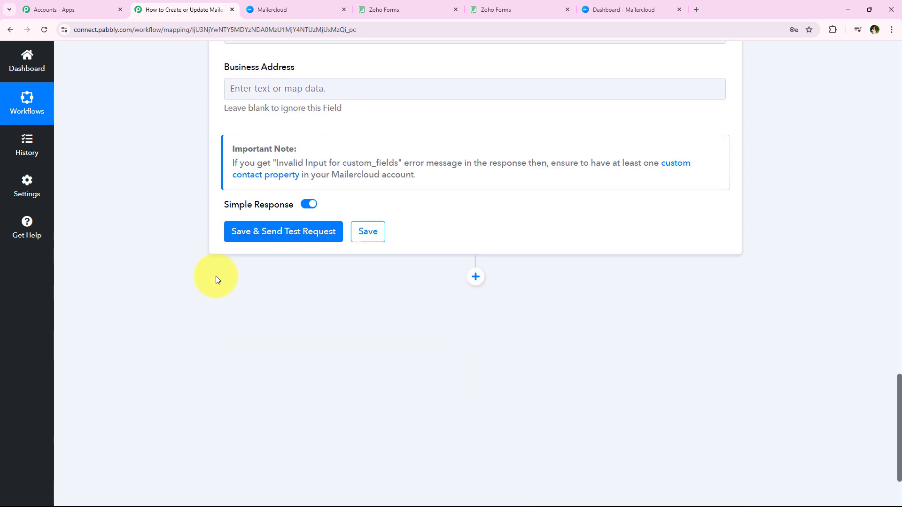
{"action": "left_click", "coordinate": [313, 232]}
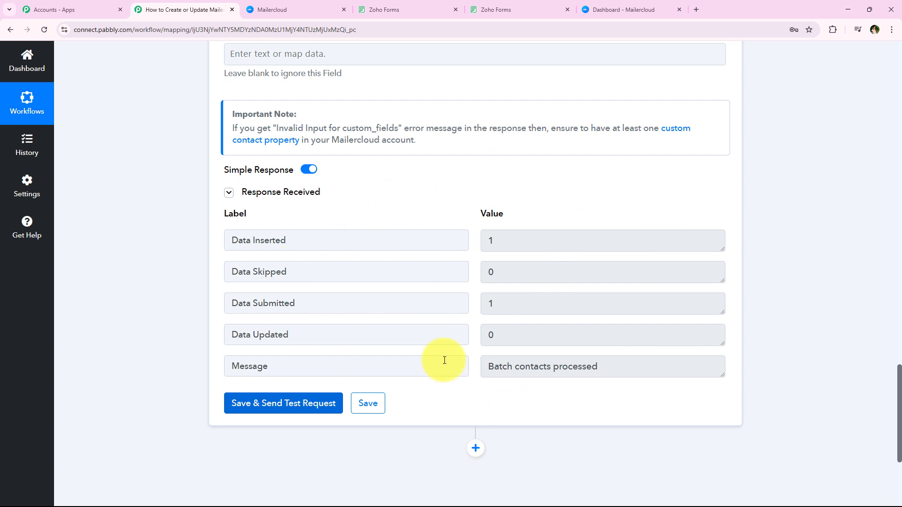
{"action": "left_click", "coordinate": [623, 362]}
{"action": "left_click_drag", "start_coordinate": [623, 362], "coordinate": [435, 348]}
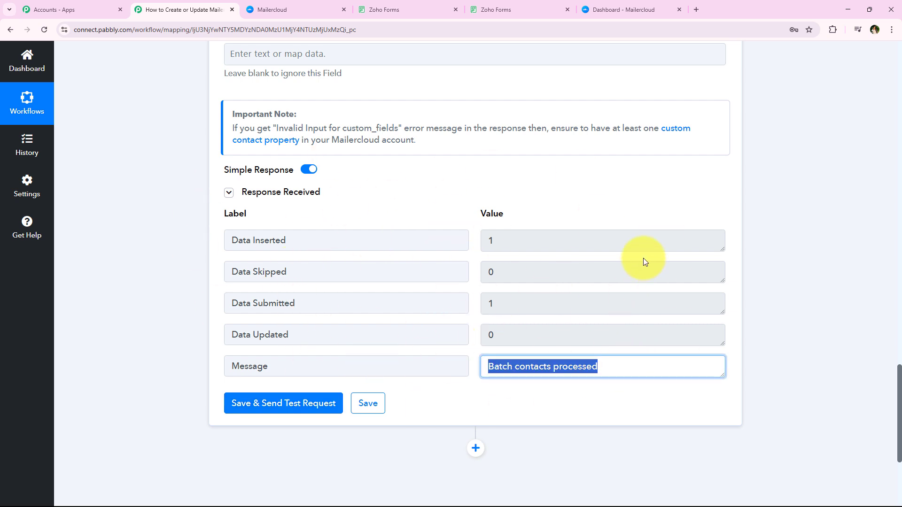
Collapse the Mailercloud Create / Update a Subscriber action in the workflow
{"action": "left_click_drag", "start_coordinate": [643, 261], "coordinate": [319, 252]}
{"action": "left_click", "coordinate": [172, 364]}
{"action": "scroll", "coordinate": [182, 292], "scroll_direction": "up", "scroll_amount": 20}
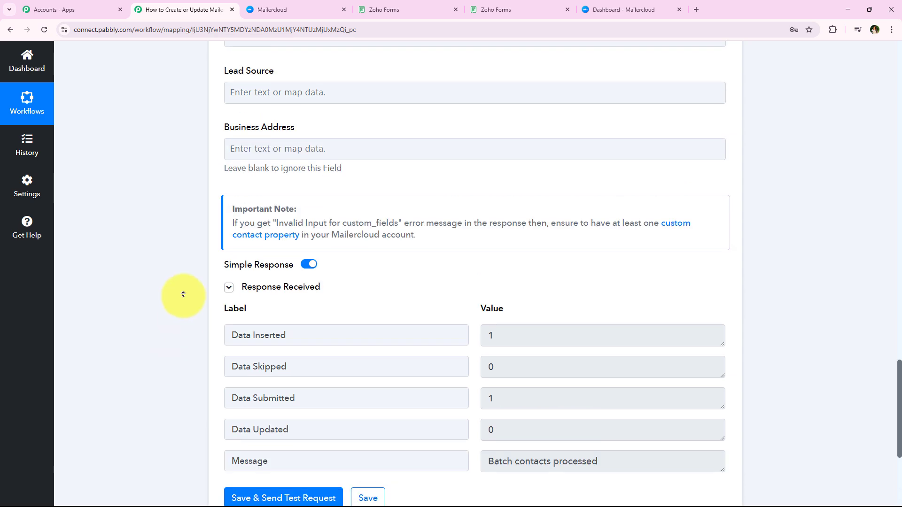
{"action": "scroll", "coordinate": [183, 294], "scroll_direction": "up", "scroll_amount": 10}
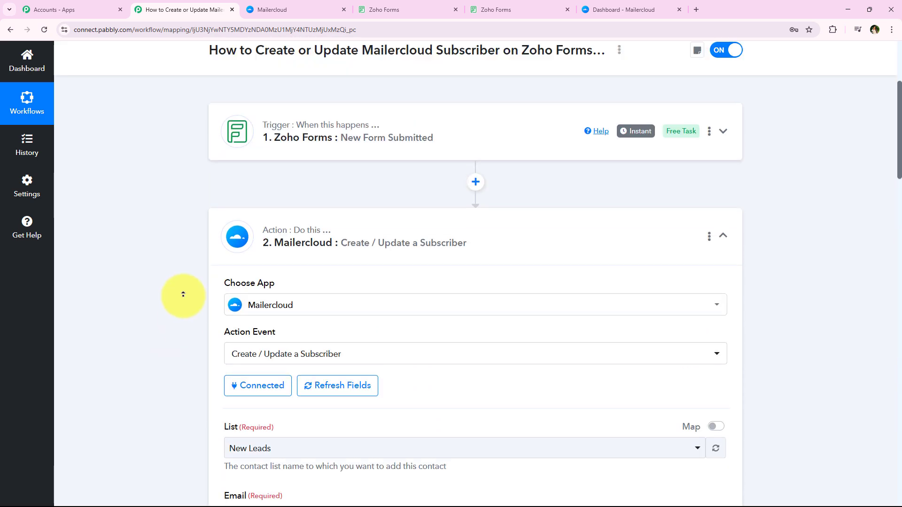
{"action": "left_click", "coordinate": [394, 352]}
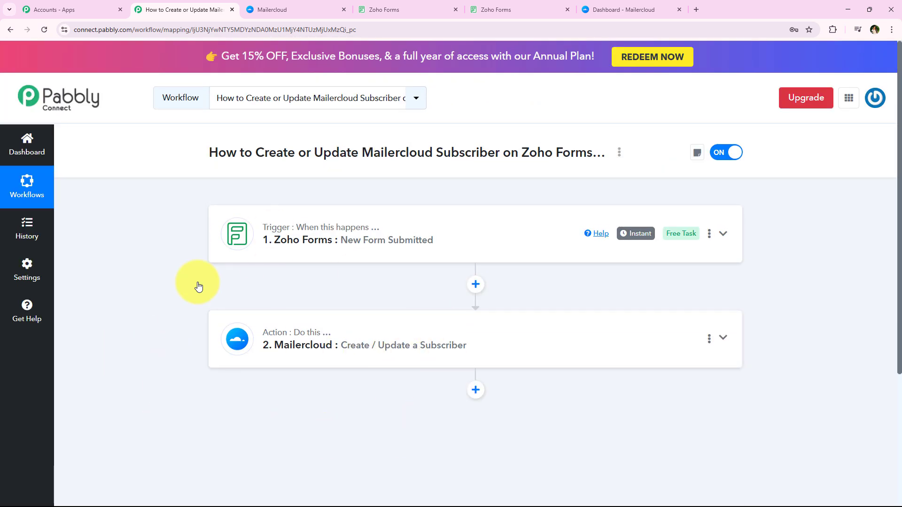
Switch to Mailercloud and open the contacts of the New Leads list in the Audience section
{"action": "left_click", "coordinate": [612, 6]}
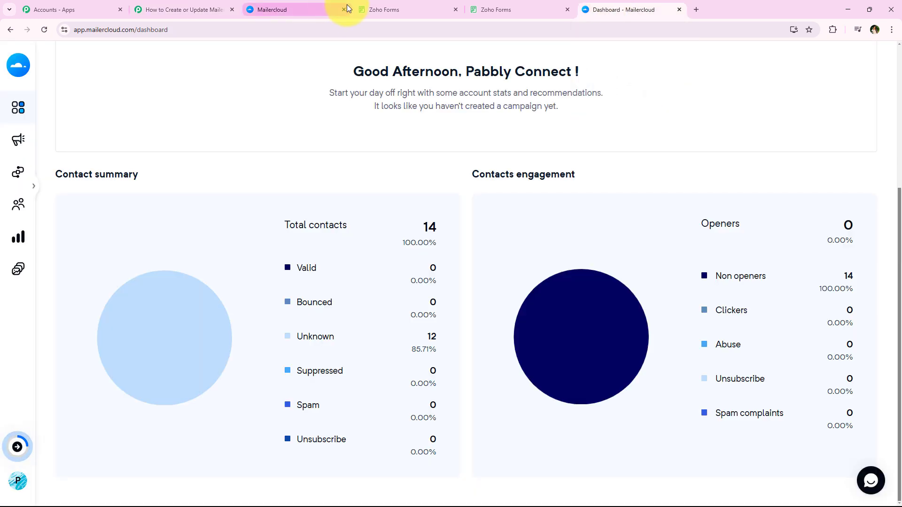
{"action": "mouse_move", "coordinate": [16, 105]}
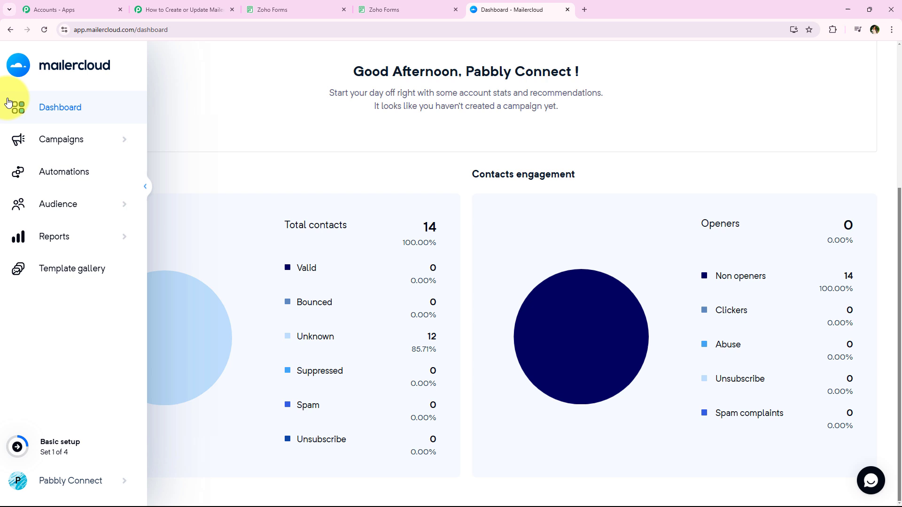
{"action": "left_click", "coordinate": [33, 202]}
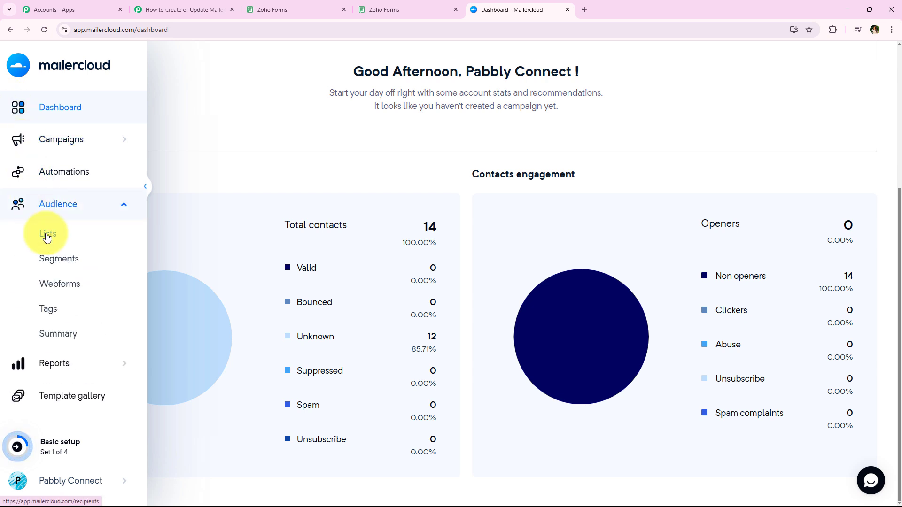
{"action": "left_click", "coordinate": [46, 237]}
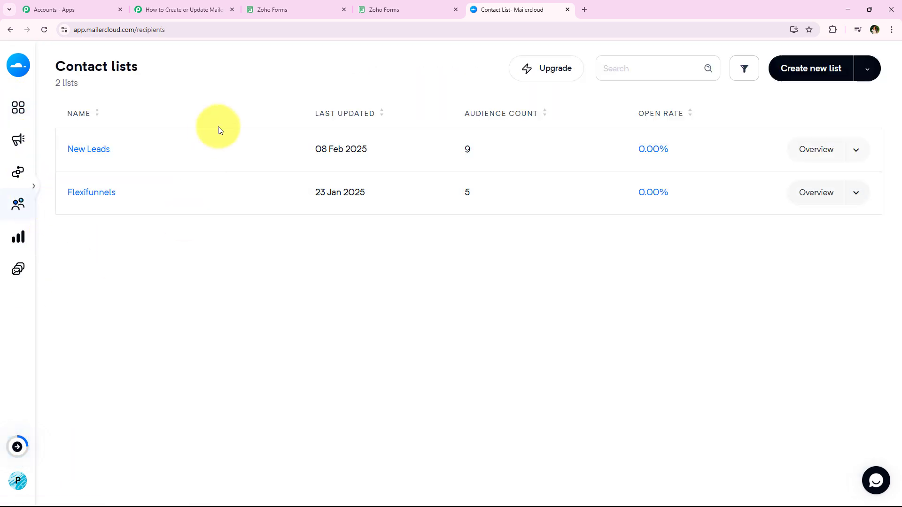
{"action": "left_click", "coordinate": [88, 152]}
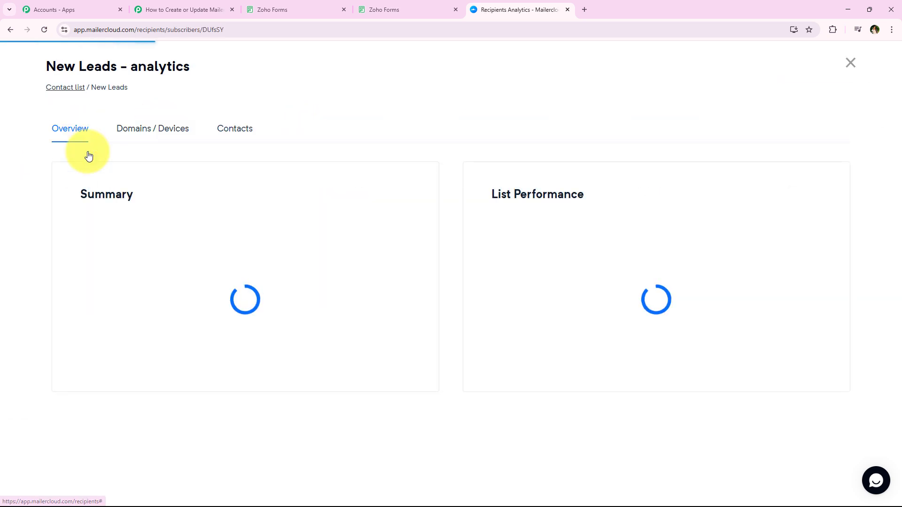
{"action": "left_click", "coordinate": [235, 136]}
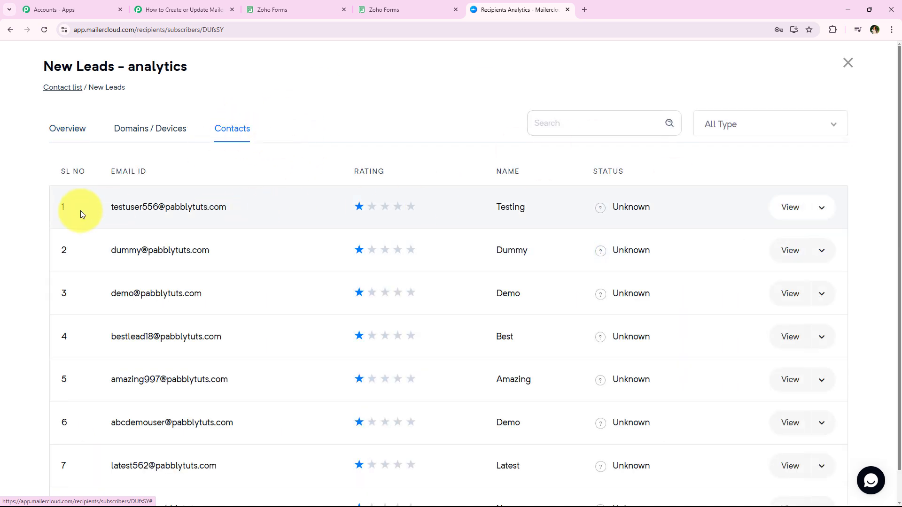
Examine the first New Leads contact's name, email and phone in its profile, close it, and return to the Pabbly Connect workflow
{"action": "left_click", "coordinate": [780, 207]}
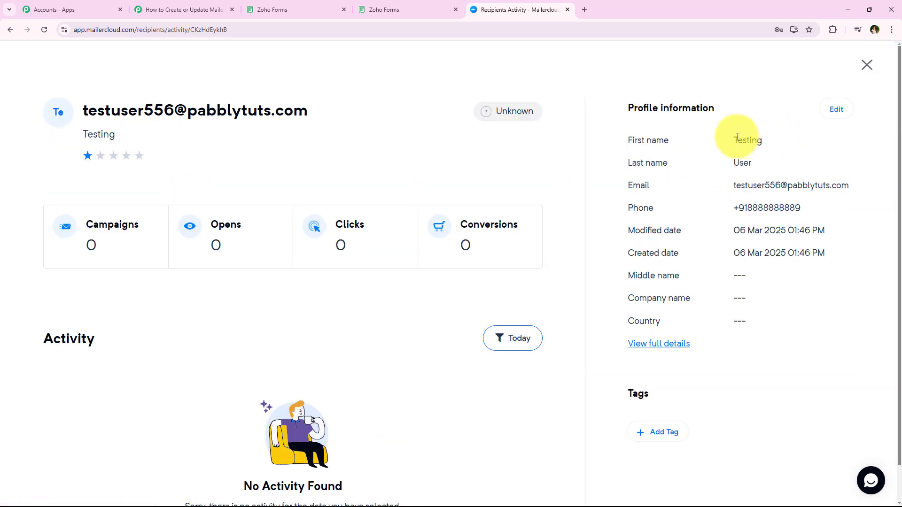
{"action": "left_click_drag", "start_coordinate": [735, 138], "coordinate": [775, 163]}
{"action": "left_click_drag", "start_coordinate": [724, 184], "coordinate": [697, 200]}
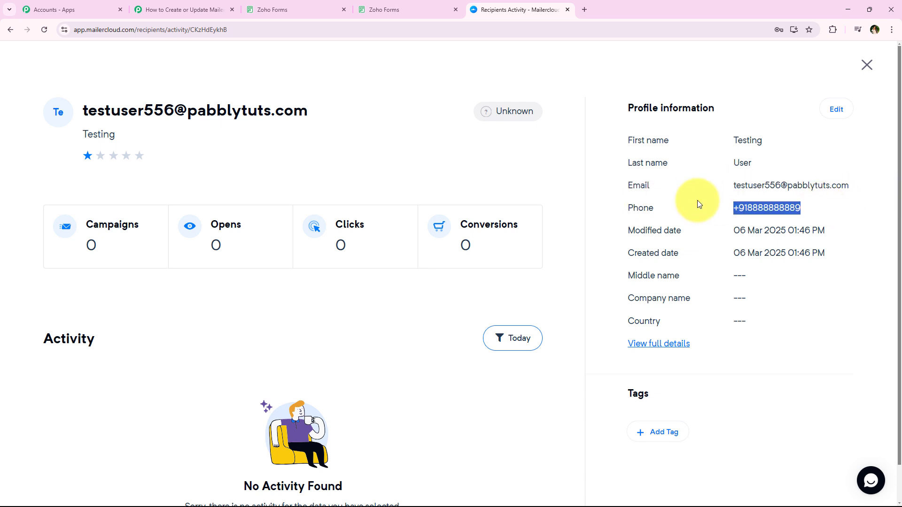
{"action": "left_click", "coordinate": [824, 288]}
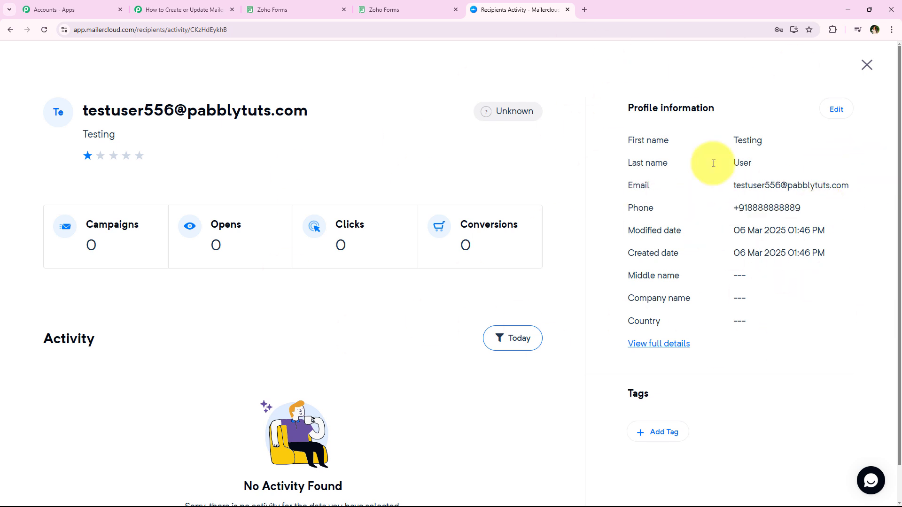
{"action": "left_click", "coordinate": [865, 65]}
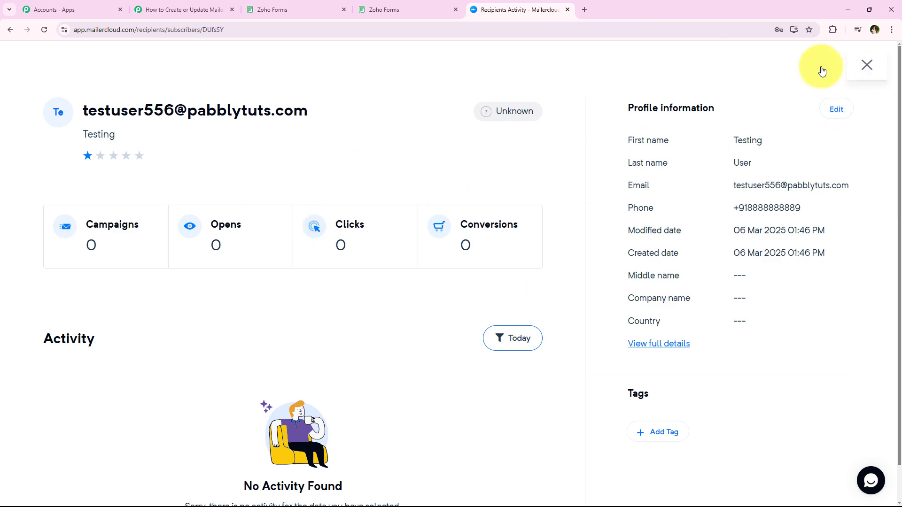
{"action": "left_click", "coordinate": [221, 10]}
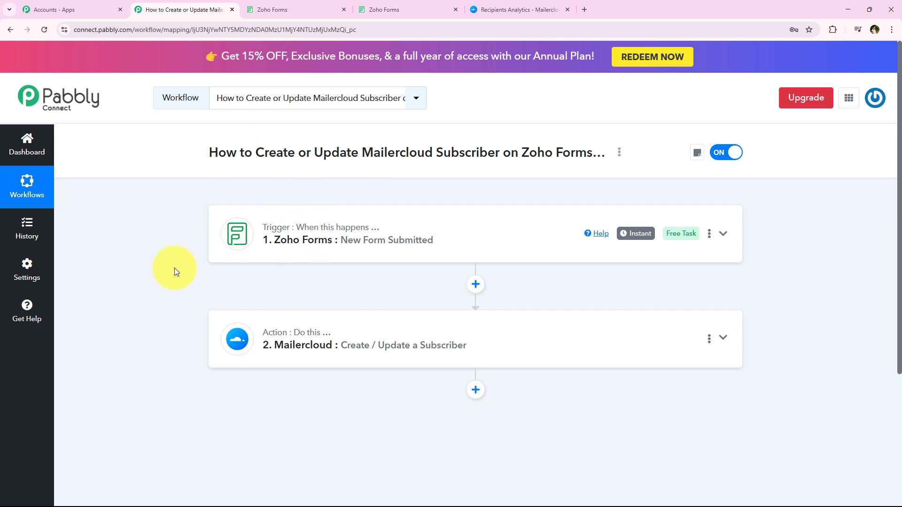
Reopen the Prime Properties Inquiry Form in Zoho Forms and fill the name, phone and email from a saved autofill entry
{"action": "left_click", "coordinate": [371, 3]}
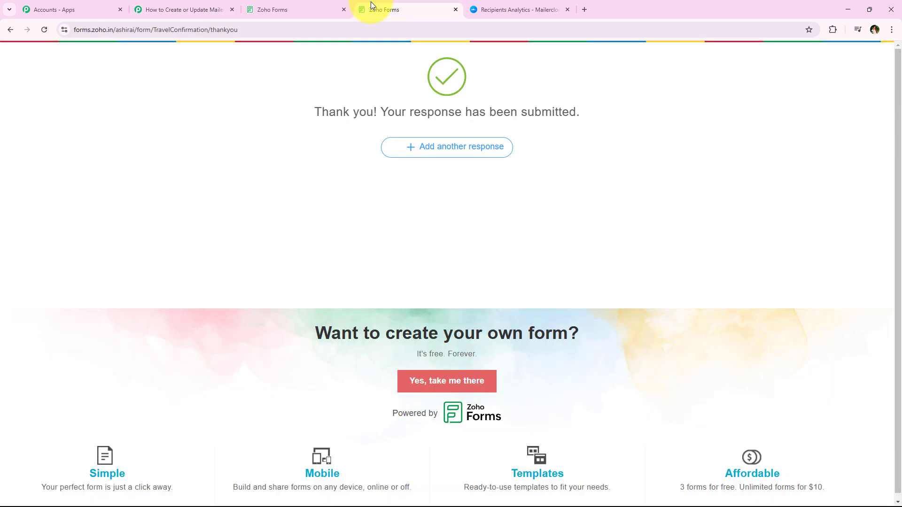
{"action": "left_click", "coordinate": [10, 30]}
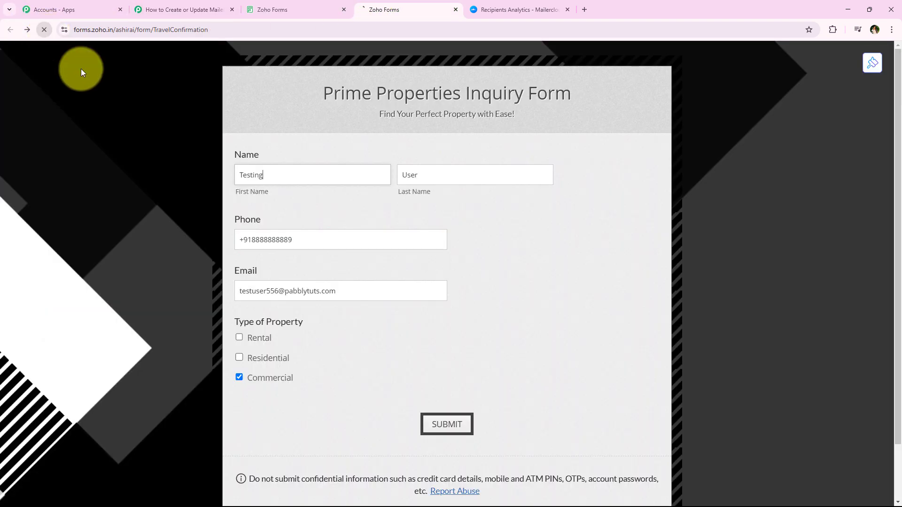
{"action": "left_click", "coordinate": [270, 171]}
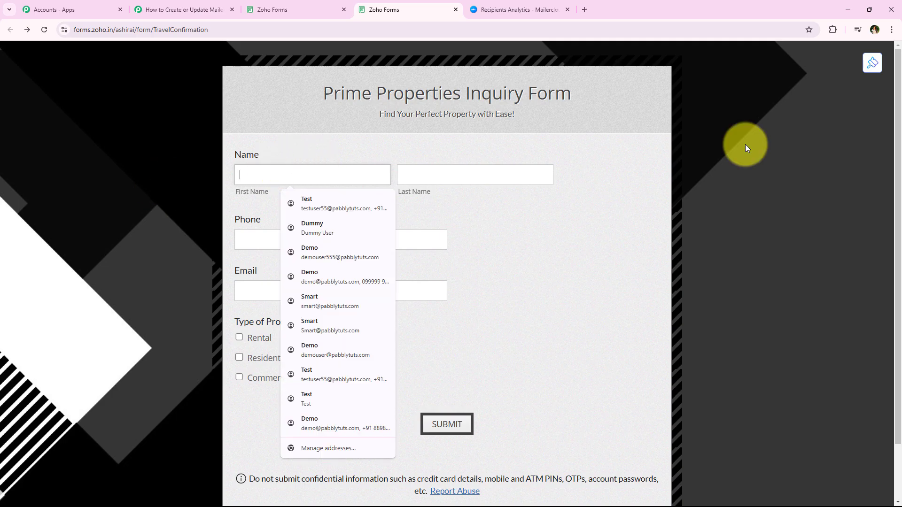
{"action": "left_click", "coordinate": [392, 310]}
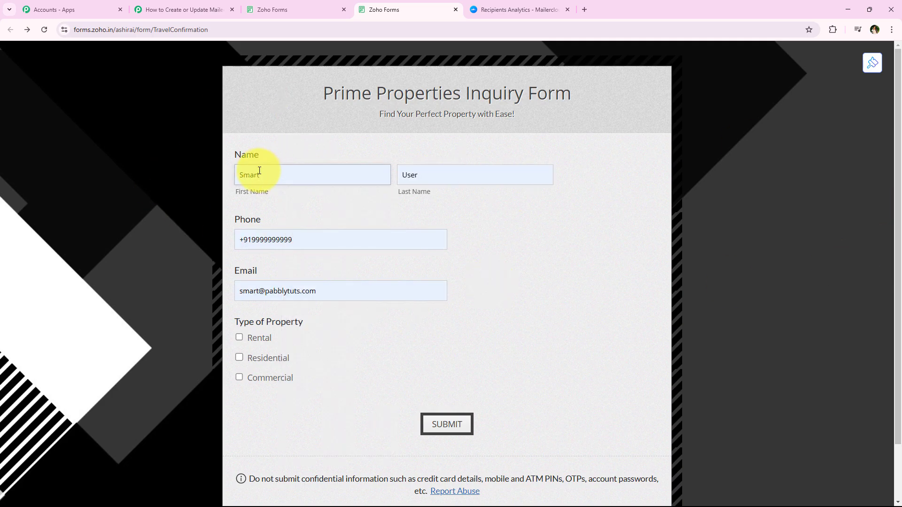
{"action": "double_click", "coordinate": [441, 176]}
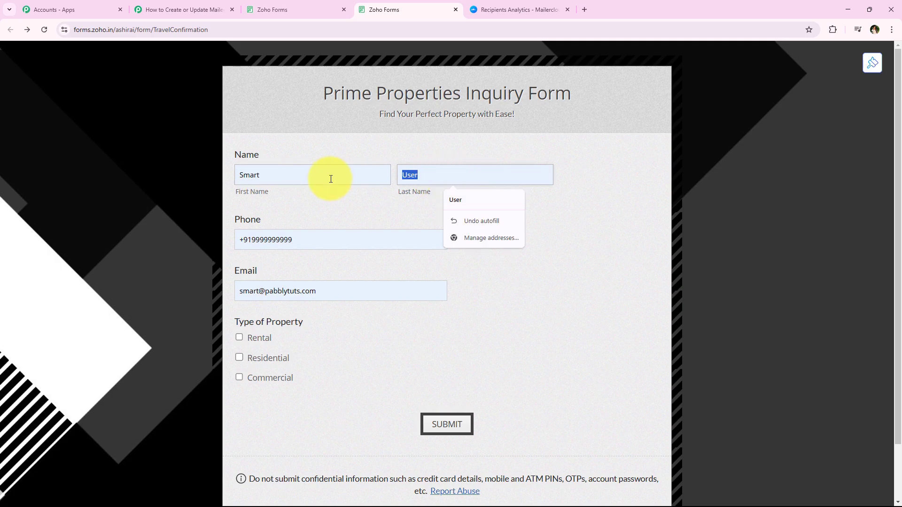
{"action": "left_click", "coordinate": [335, 197]}
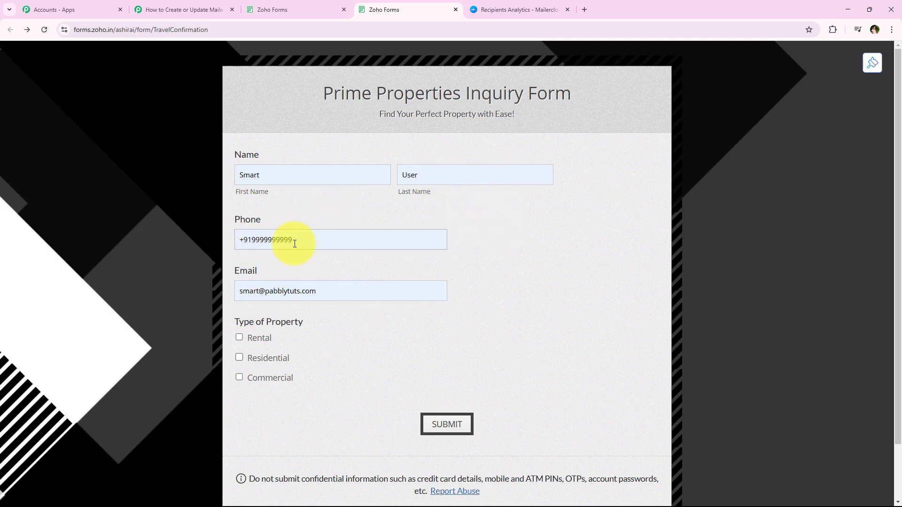
Complete the inquiry with an edited phone number and email and the Rental property type, and submit the form
{"action": "left_click", "coordinate": [293, 240]}
{"action": "type", "text": "7"}
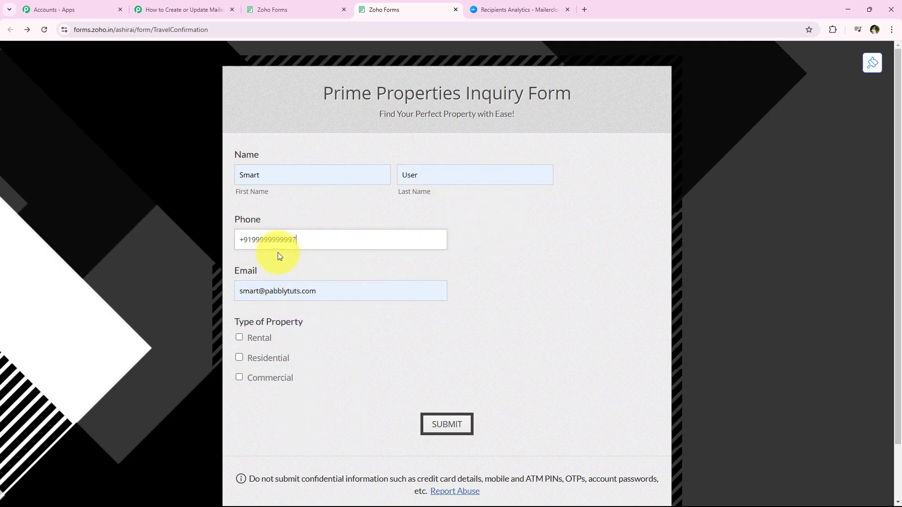
{"action": "left_click", "coordinate": [260, 290]}
{"action": "type", "text": "user556"}
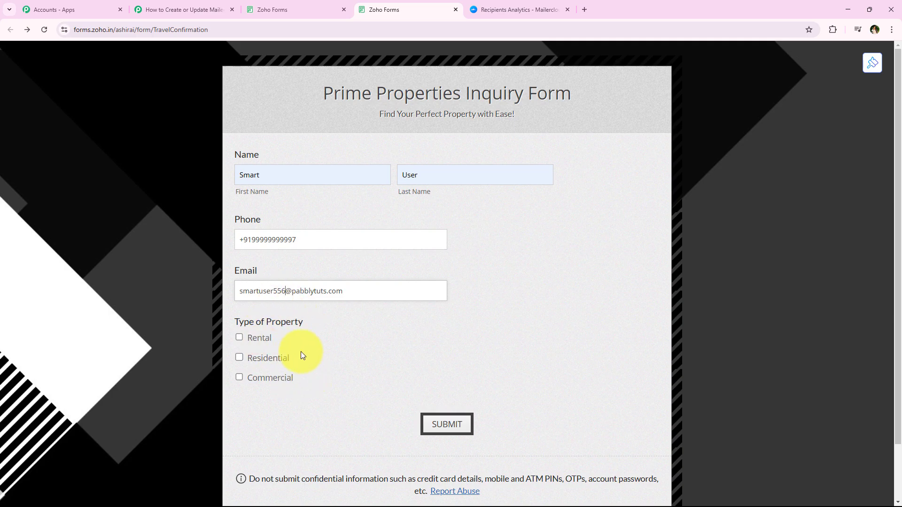
{"action": "left_click", "coordinate": [260, 339]}
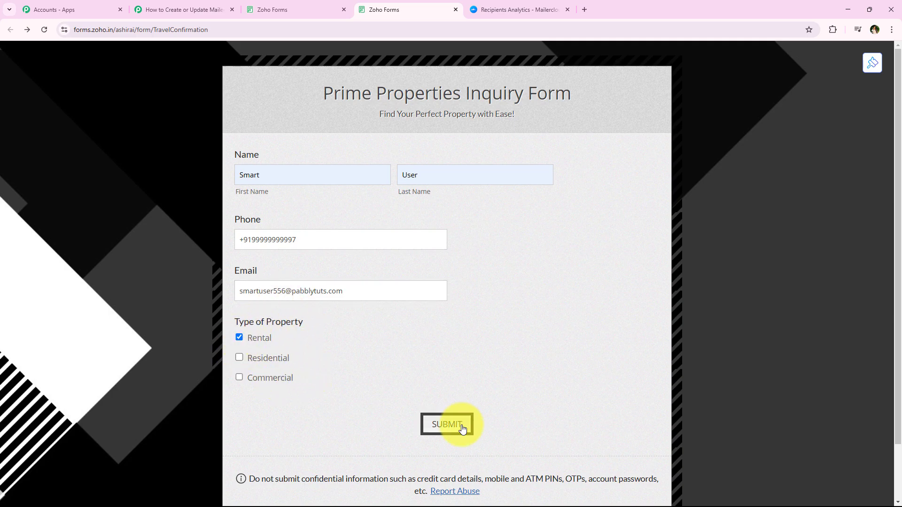
{"action": "left_click", "coordinate": [459, 425]}
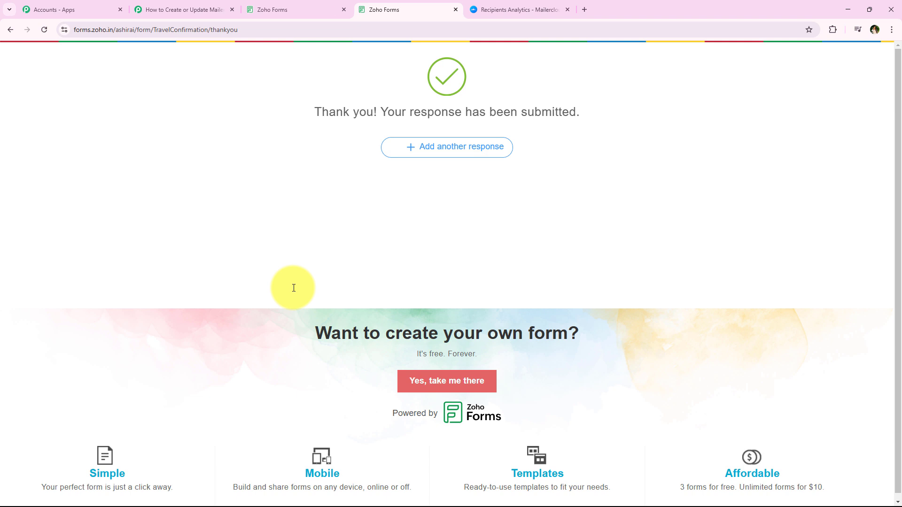
Switch to Mailercloud, reload the New Leads list and check its contacts for the submitted email
{"action": "left_click", "coordinate": [512, 9]}
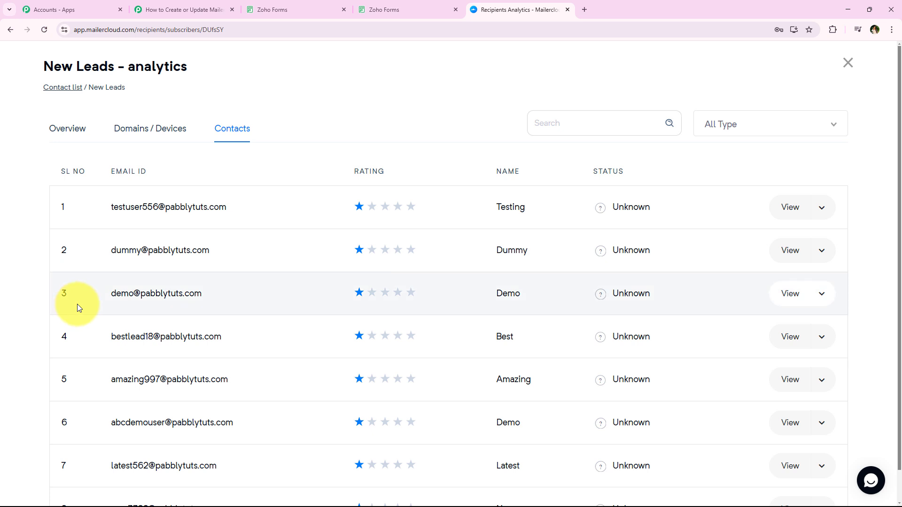
{"action": "left_click", "coordinate": [45, 31]}
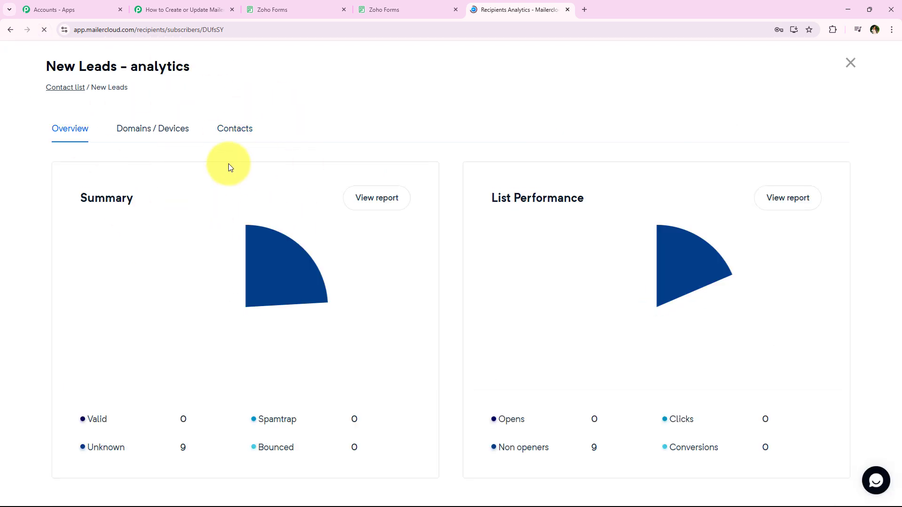
{"action": "left_click", "coordinate": [229, 130]}
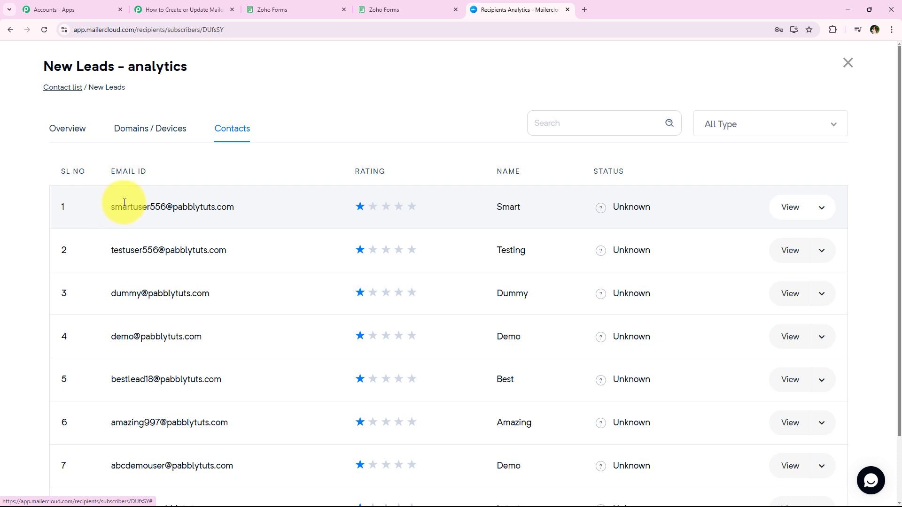
{"action": "left_click_drag", "start_coordinate": [110, 207], "coordinate": [253, 207]}
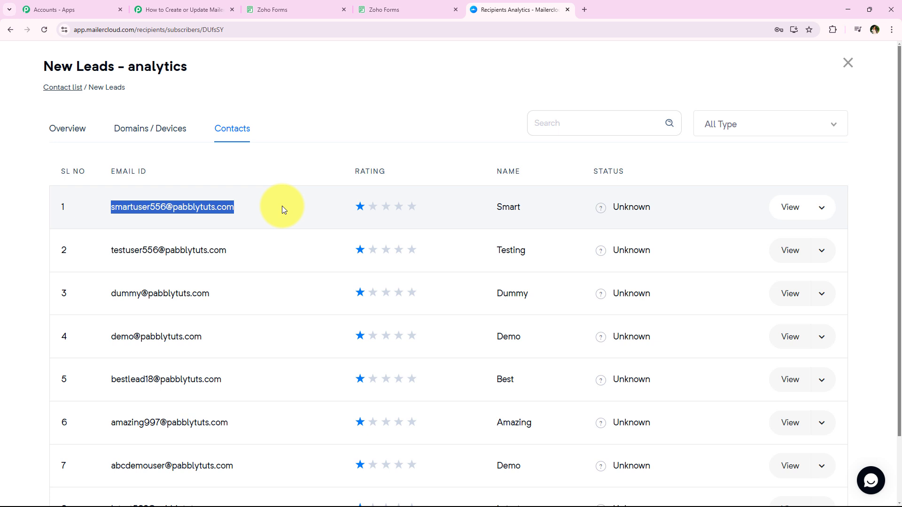
Check the name, email and phone in the new subscriber's profile, and switch back to the Pabbly Connect workflow
{"action": "left_click", "coordinate": [792, 207]}
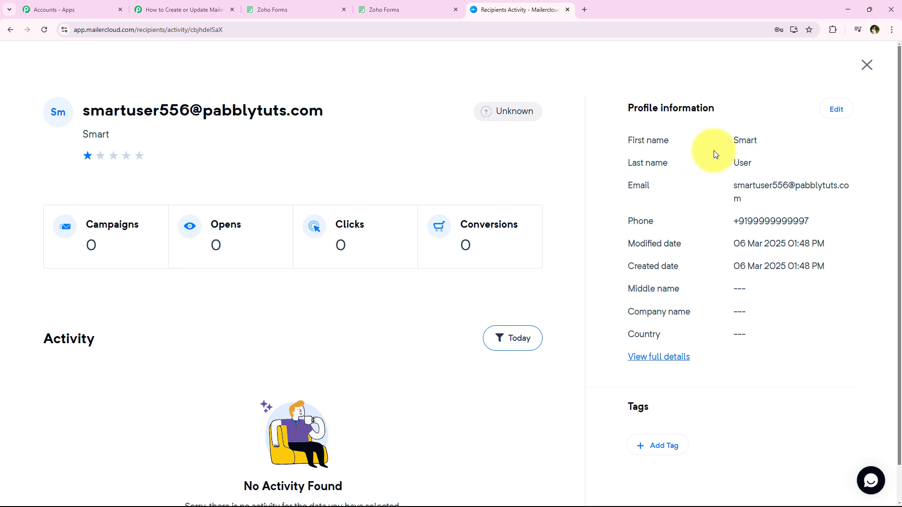
{"action": "left_click_drag", "start_coordinate": [714, 150], "coordinate": [820, 217]}
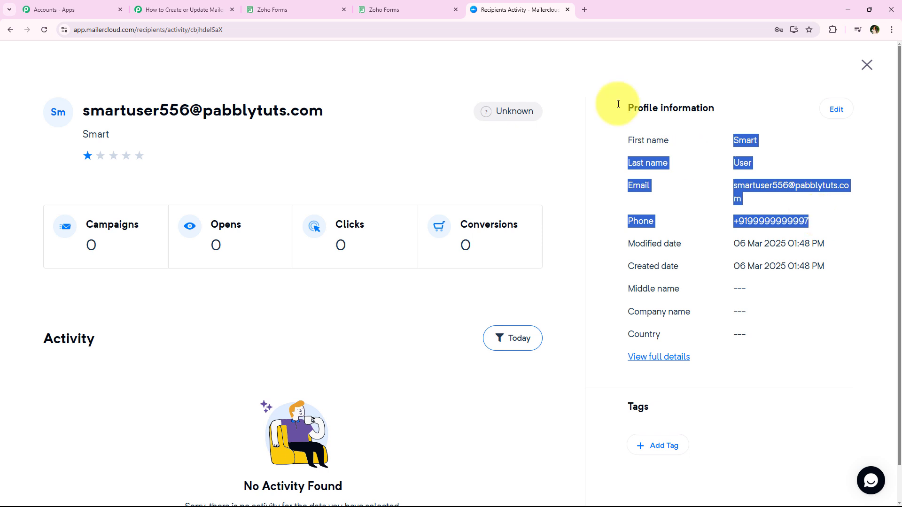
{"action": "left_click", "coordinate": [169, 9]}
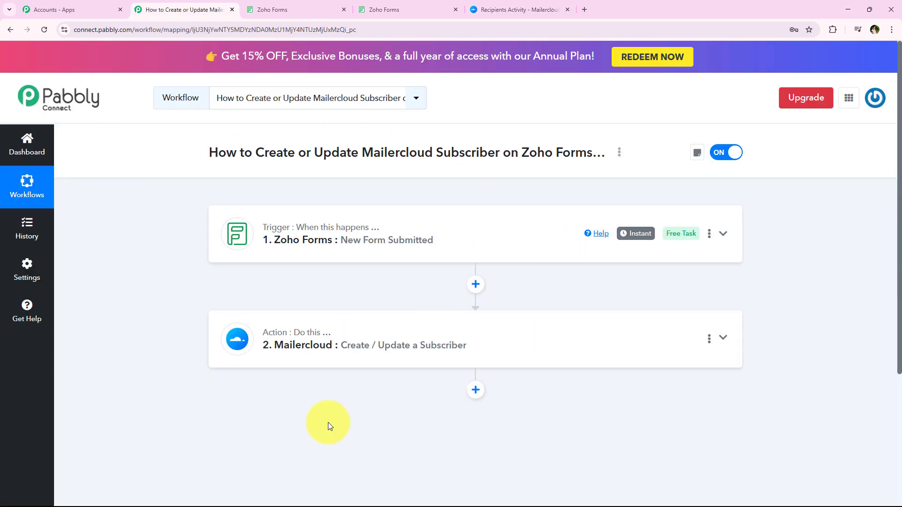